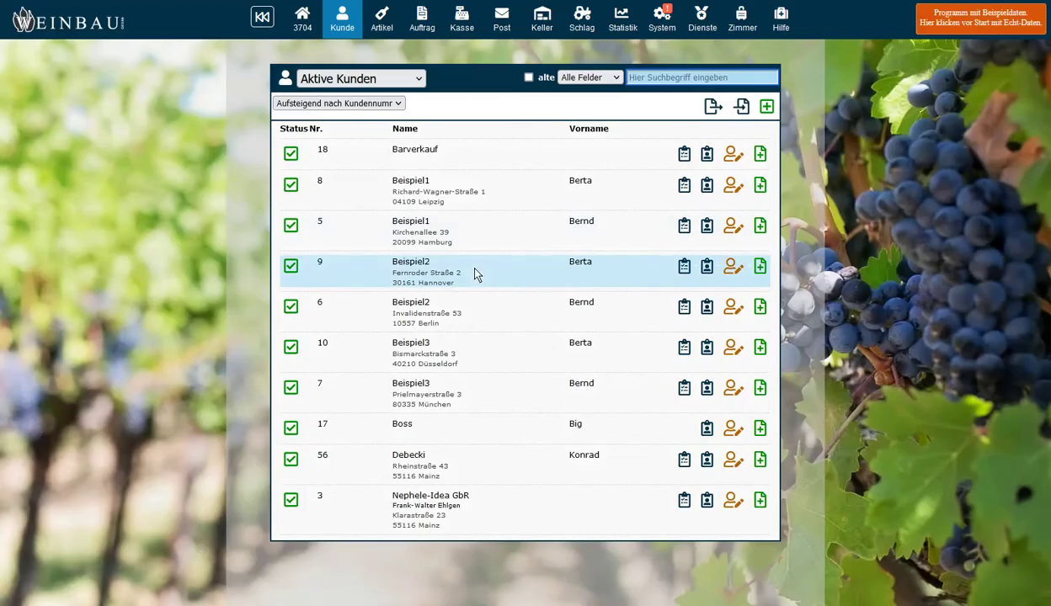
Step: Start a new article and enter Gutscheinkauf as its German article name
{"action": "mouse_move", "coordinate": [476, 274]}
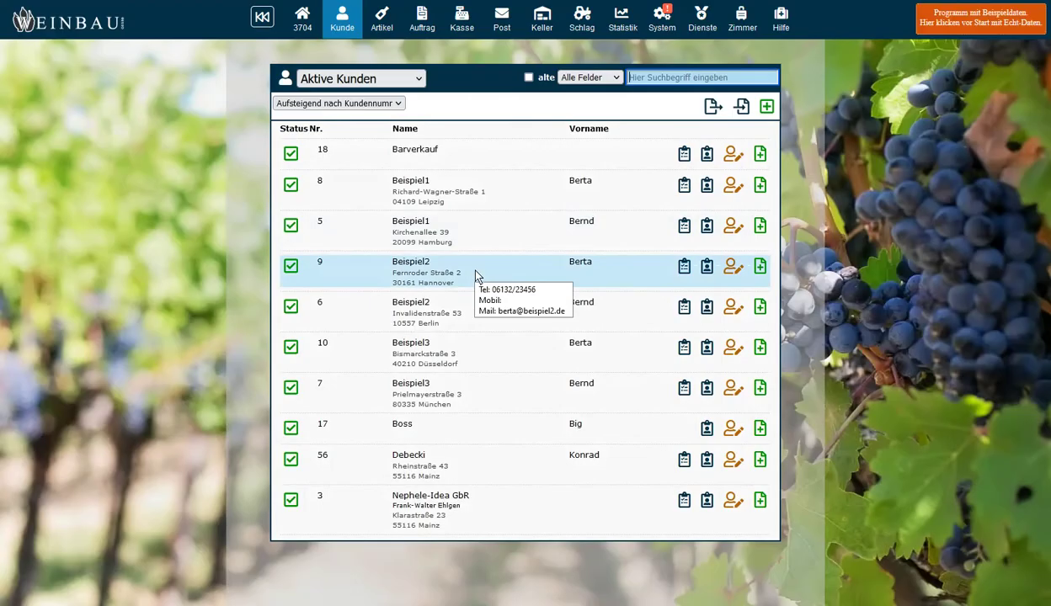
{"action": "mouse_move", "coordinate": [379, 26]}
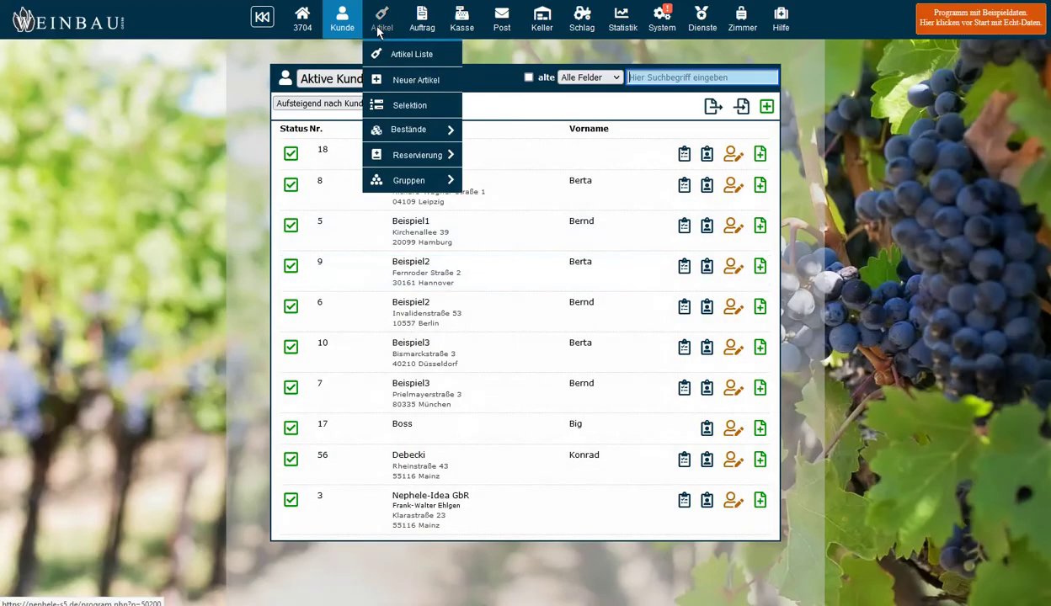
{"action": "left_click", "coordinate": [401, 76]}
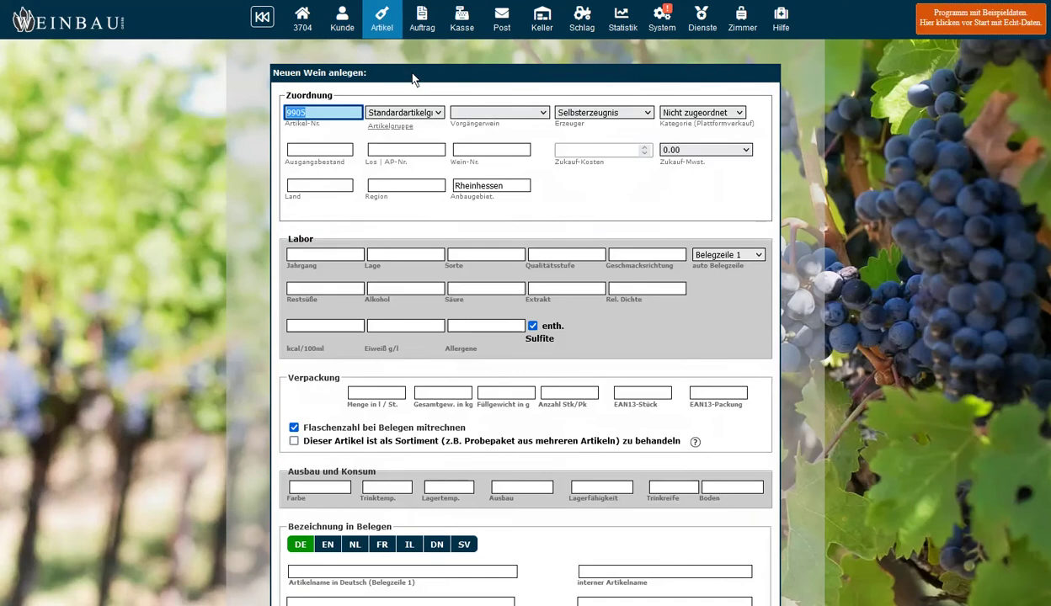
{"action": "scroll", "coordinate": [363, 468], "scroll_direction": "down", "scroll_amount": 2}
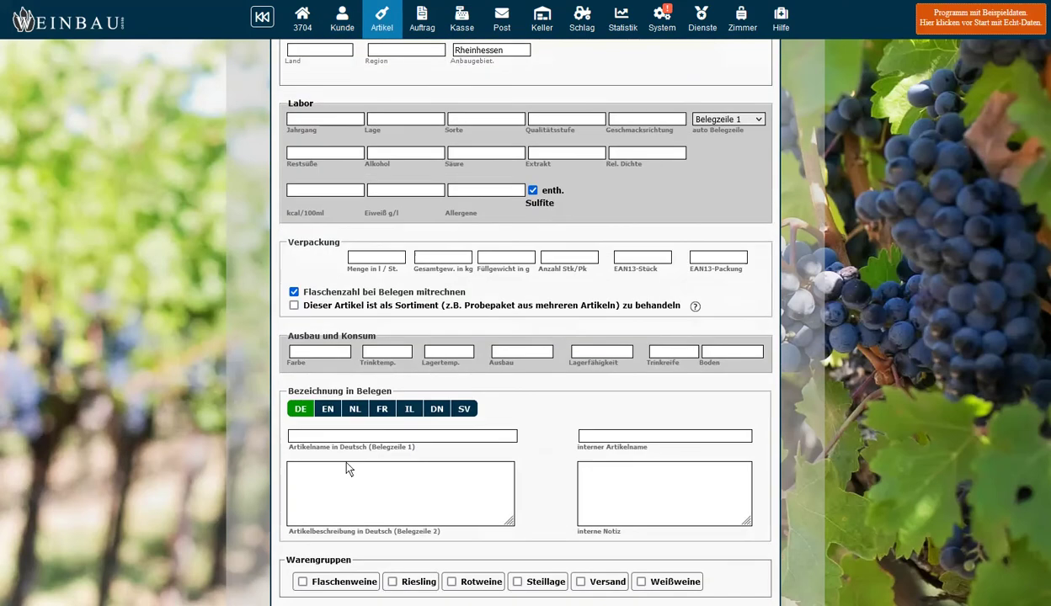
{"action": "left_click", "coordinate": [342, 438]}
{"action": "type", "text": "Guts"}
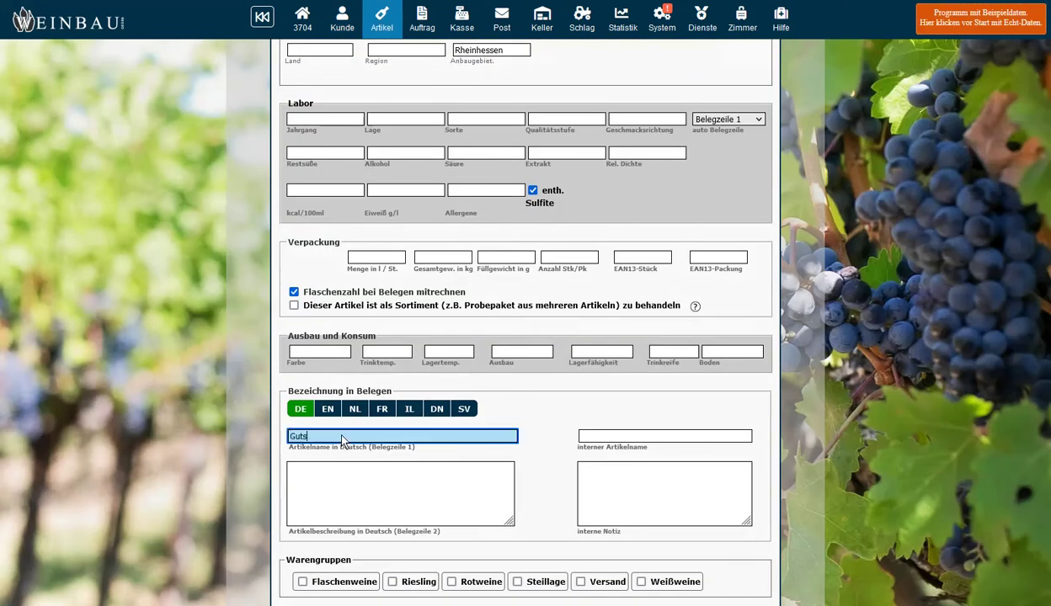
{"action": "type", "text": "cheinkauf"}
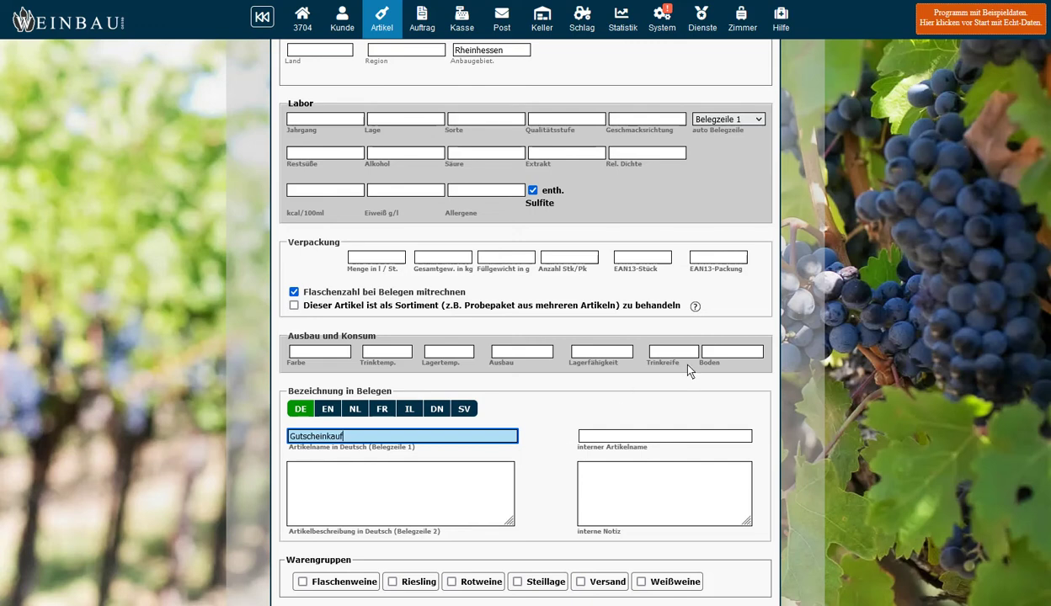
Step: Save the Gutscheinkauf article and mark it as the standard voucher article (Std.-Gutschein)
{"action": "scroll", "coordinate": [691, 370], "scroll_direction": "down", "scroll_amount": 1}
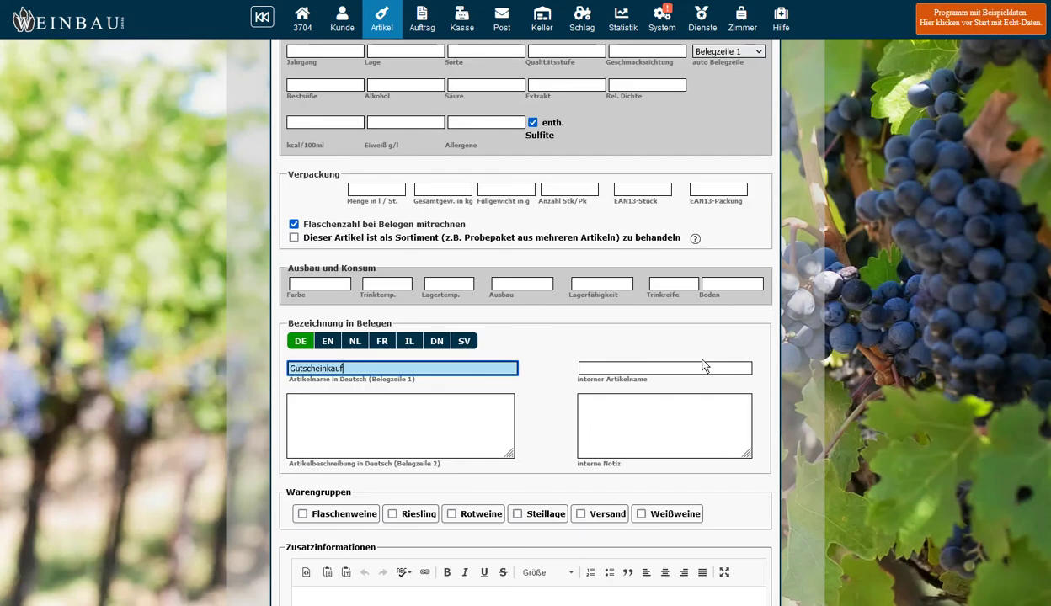
{"action": "scroll", "coordinate": [704, 363], "scroll_direction": "down", "scroll_amount": 5}
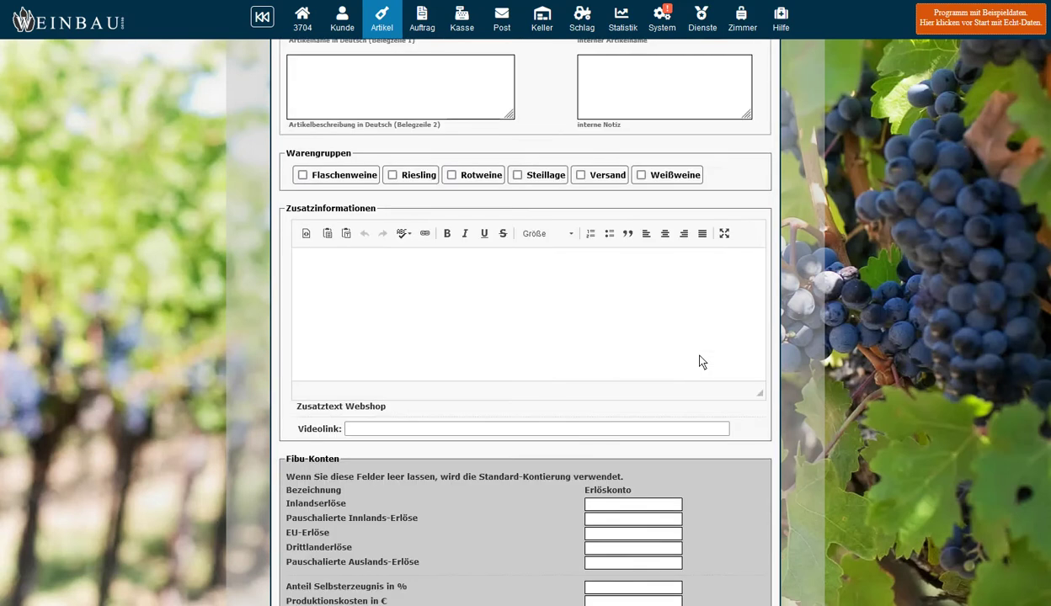
{"action": "scroll", "coordinate": [702, 363], "scroll_direction": "down", "scroll_amount": 2}
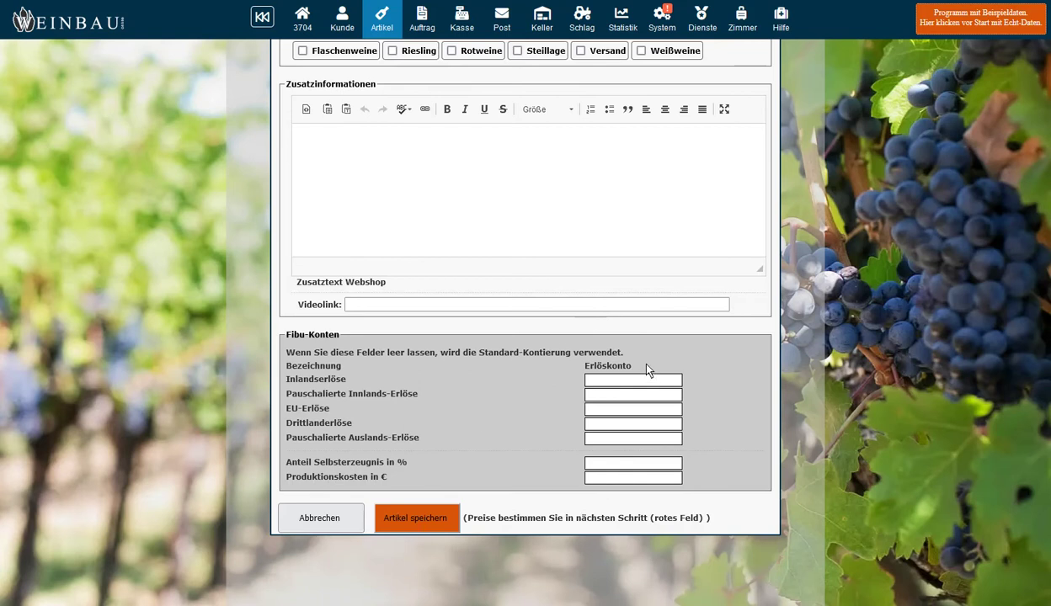
{"action": "scroll", "coordinate": [497, 418], "scroll_direction": "up", "scroll_amount": 3}
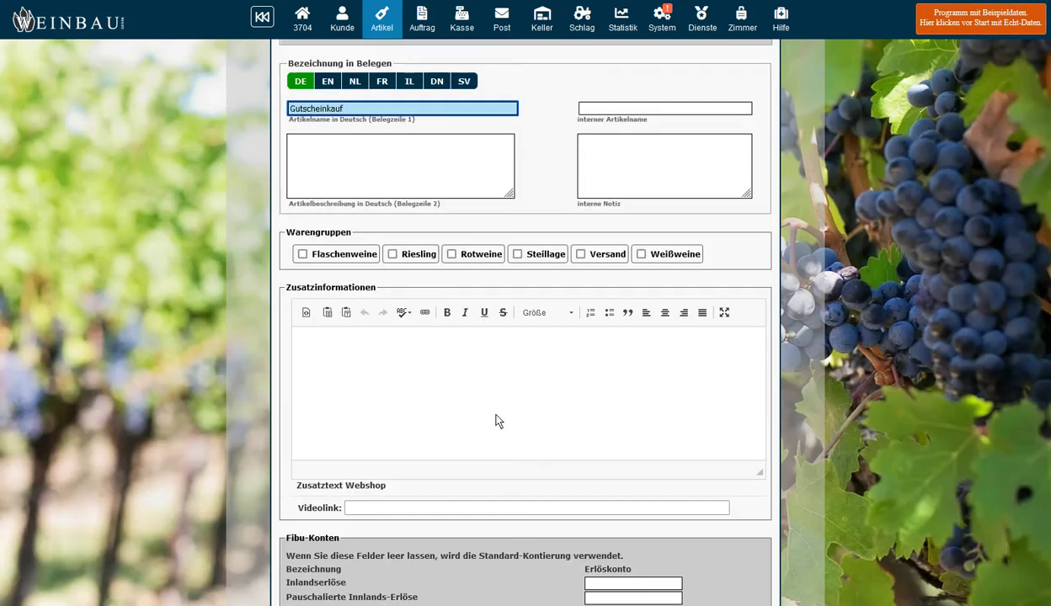
{"action": "scroll", "coordinate": [497, 418], "scroll_direction": "down", "scroll_amount": 3}
{"action": "left_click", "coordinate": [418, 511]}
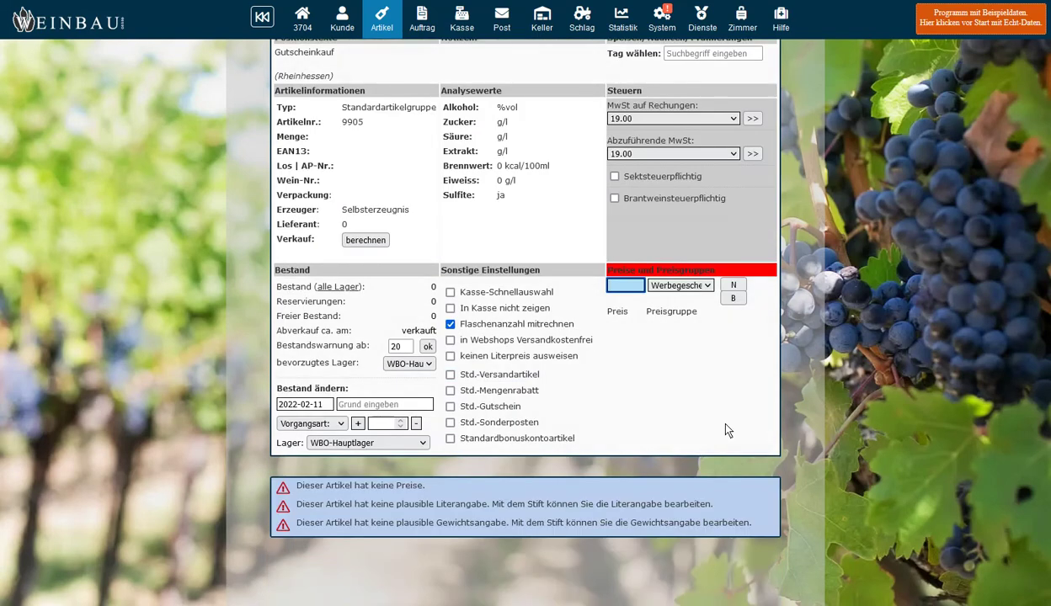
{"action": "left_click", "coordinate": [450, 408]}
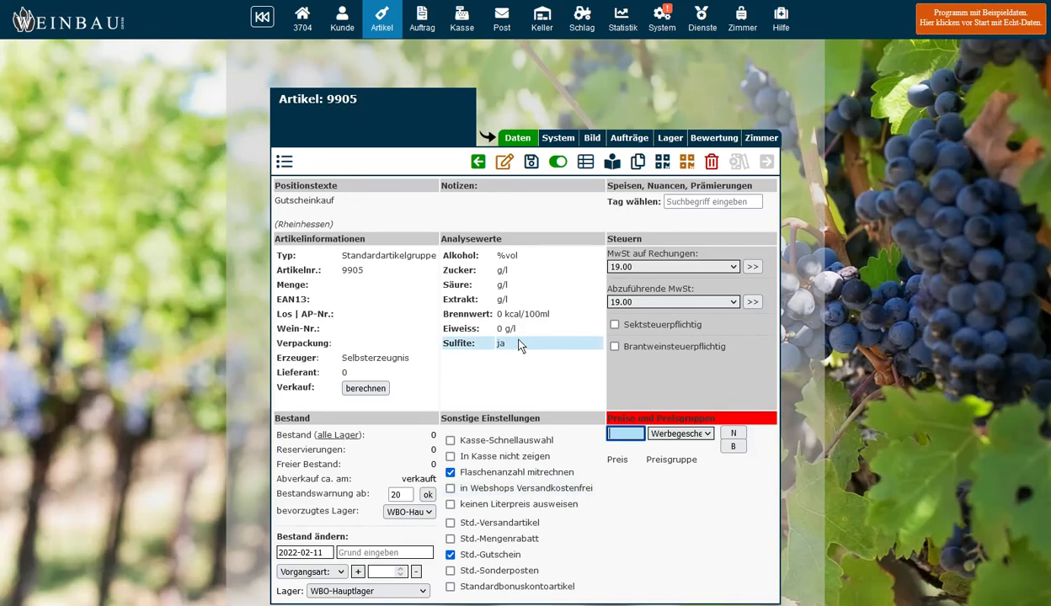
Step: Start another new article and enter Geschenkgutschein as its German article name
{"action": "mouse_move", "coordinate": [377, 17]}
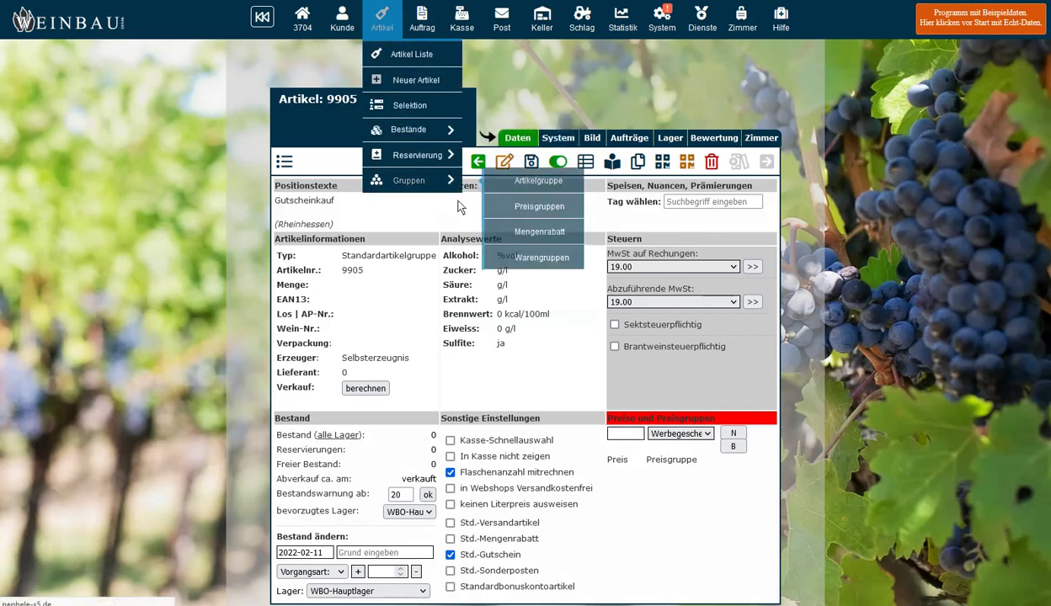
{"action": "left_click", "coordinate": [522, 178]}
{"action": "scroll", "coordinate": [330, 508], "scroll_direction": "down", "scroll_amount": 3}
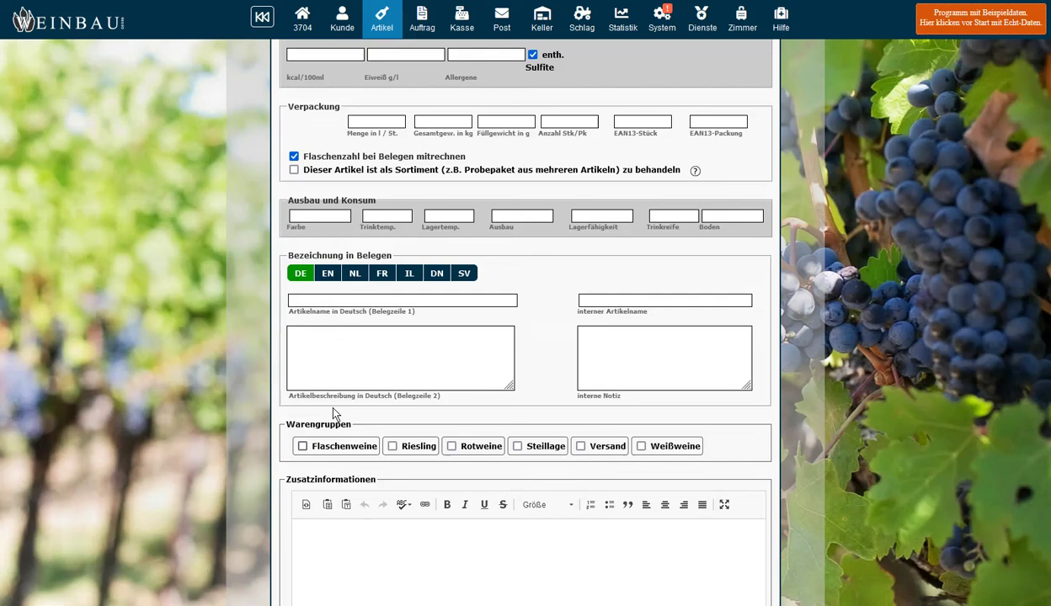
{"action": "left_click", "coordinate": [334, 302]}
{"action": "type", "text": "Gesche"}
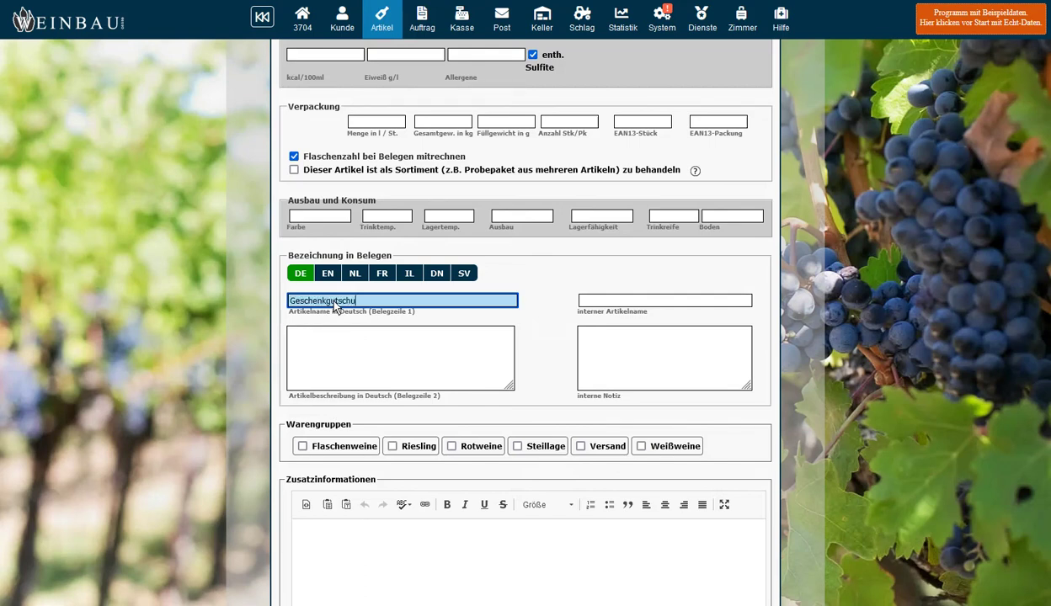
{"action": "type", "text": "nkgutschu"}
{"action": "key", "text": "BackSpace"}
{"action": "type", "text": "ein"}
Step: Save the Geschenkgutschein article and add a price of 10 € for the Werbegeschenk price group
{"action": "scroll", "coordinate": [401, 328], "scroll_direction": "down", "scroll_amount": 5}
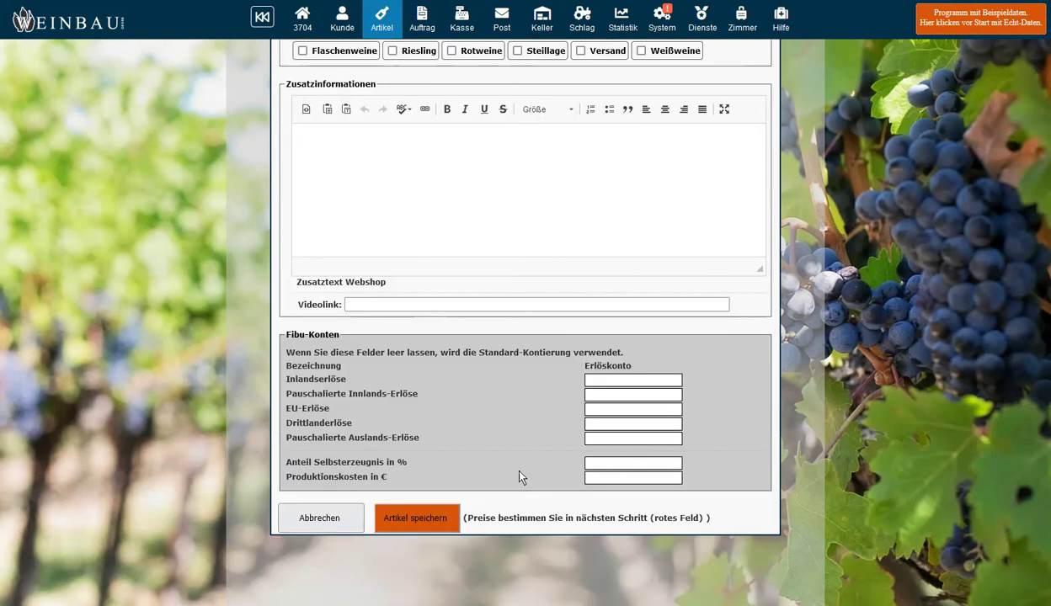
{"action": "left_click", "coordinate": [432, 515]}
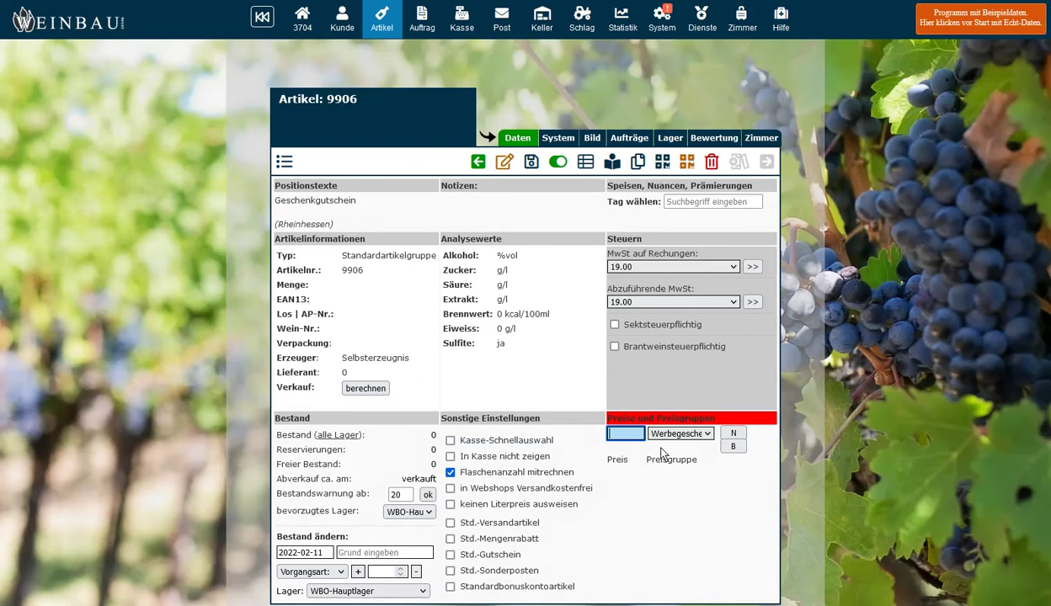
{"action": "type", "text": "10"}
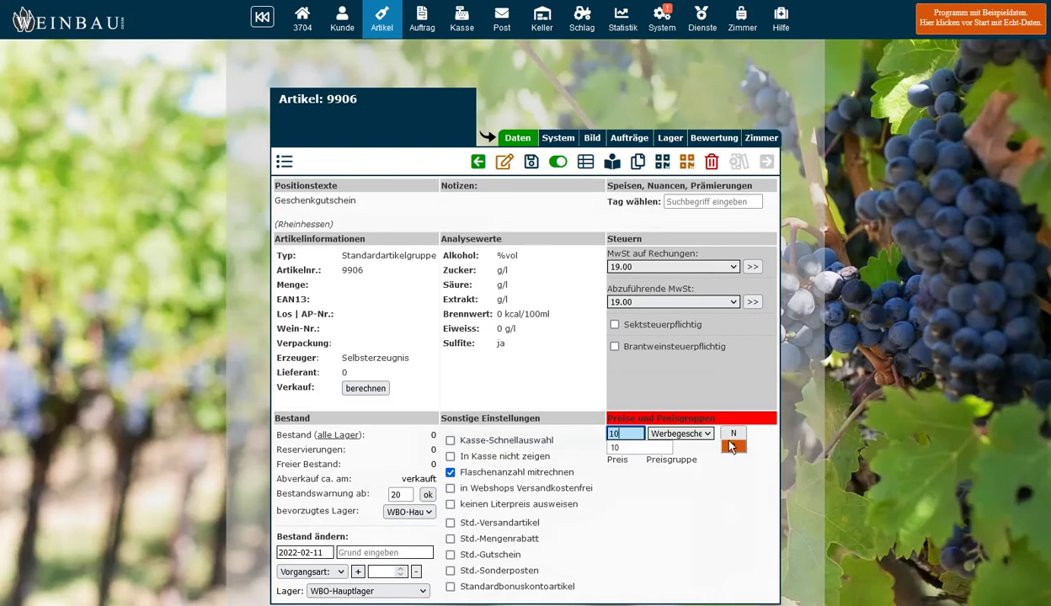
{"action": "left_click", "coordinate": [732, 446]}
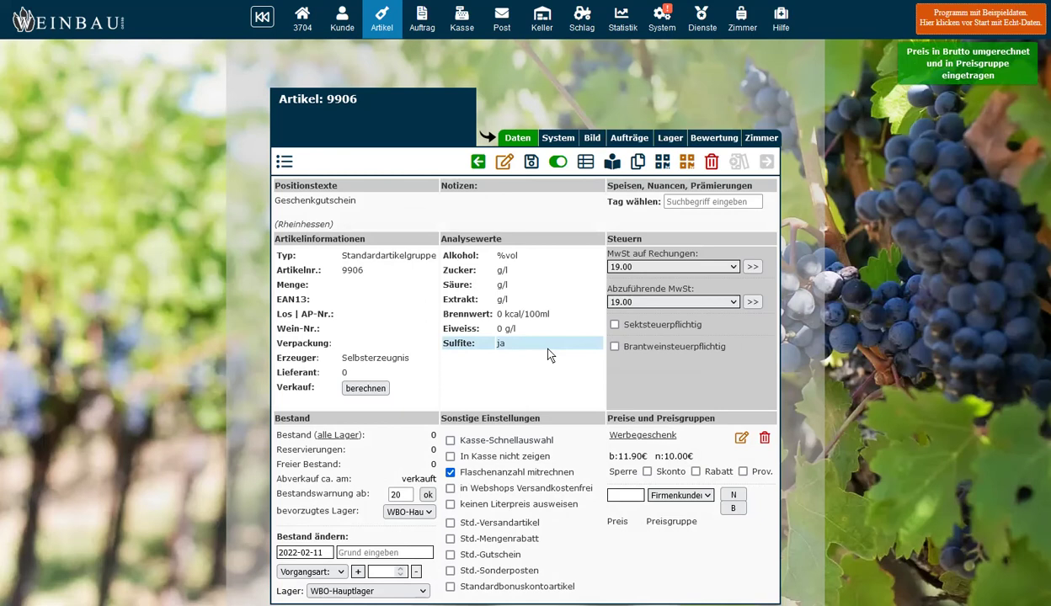
Step: Create a new order for the example customer located in Hamburg
{"action": "left_click", "coordinate": [424, 29]}
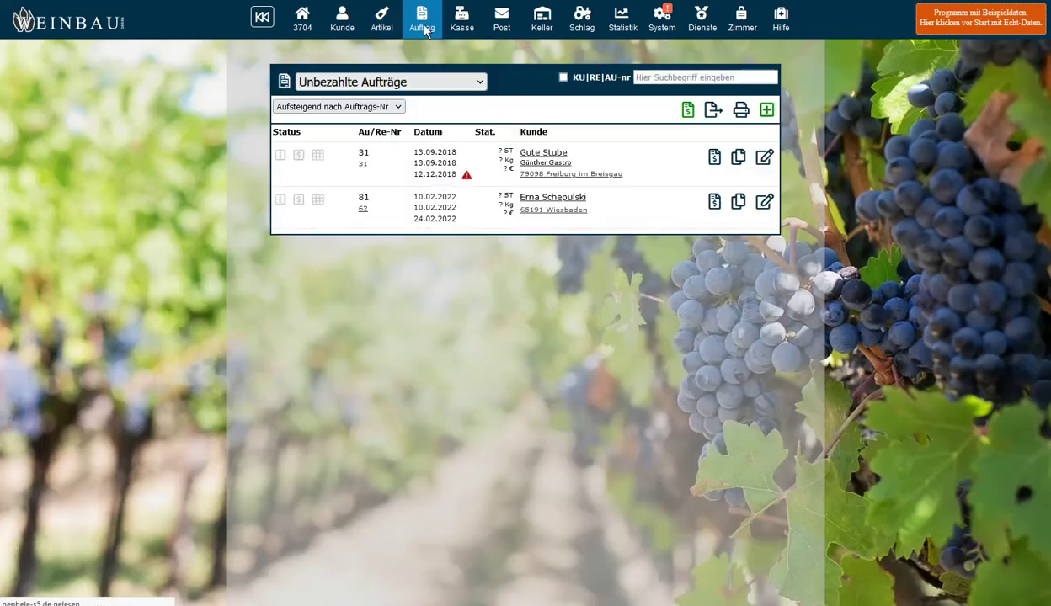
{"action": "left_click", "coordinate": [767, 111]}
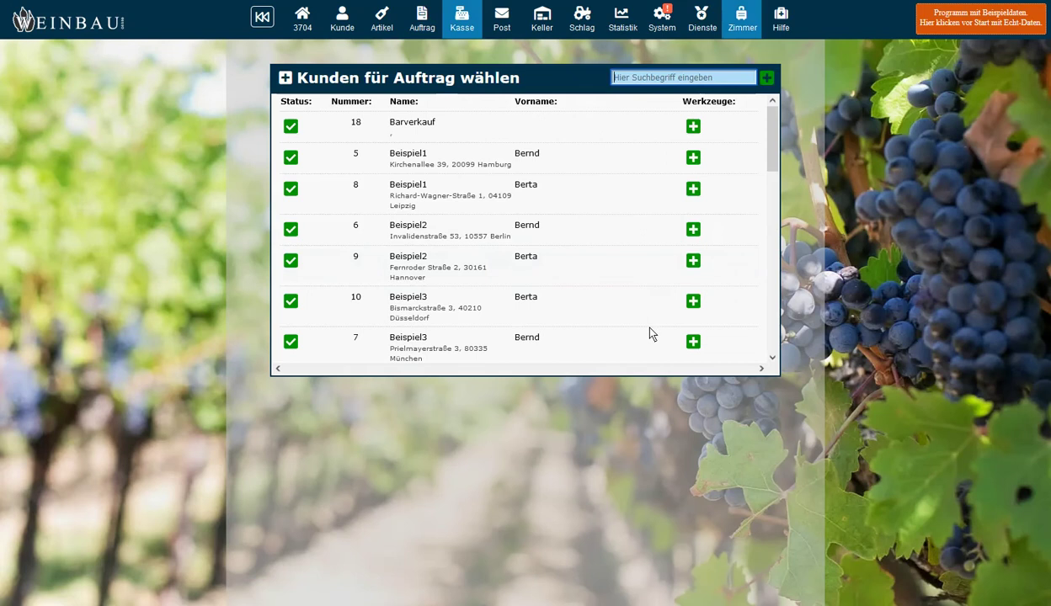
{"action": "left_click", "coordinate": [693, 157]}
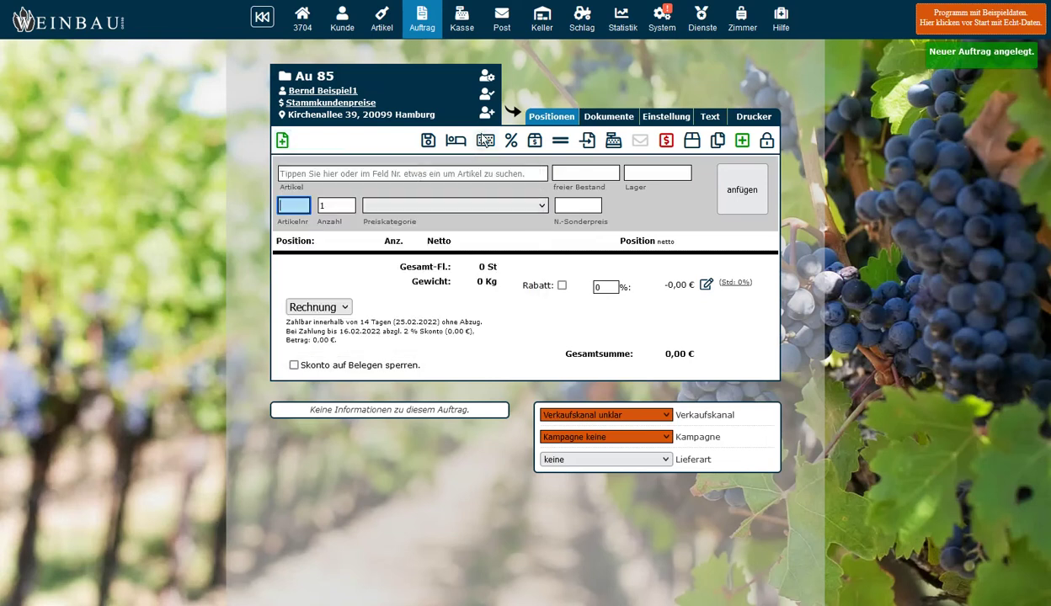
Step: Add one Geschenkgutschein to the order at a net special price of 50 €
{"action": "left_click", "coordinate": [376, 168]}
{"action": "type", "text": "Gut"}
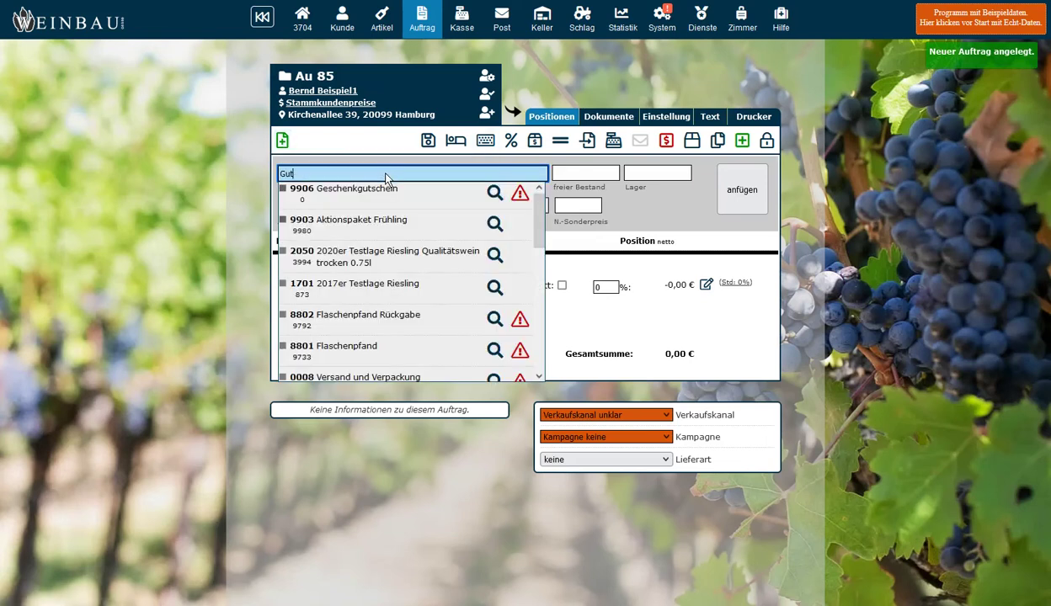
{"action": "type", "text": "schein"}
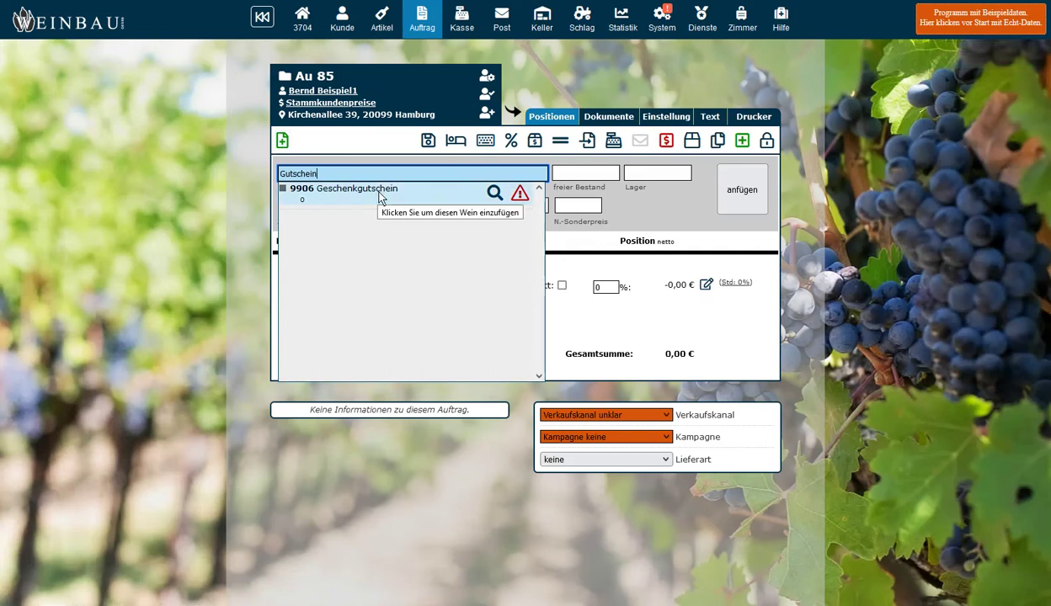
{"action": "left_click", "coordinate": [379, 197]}
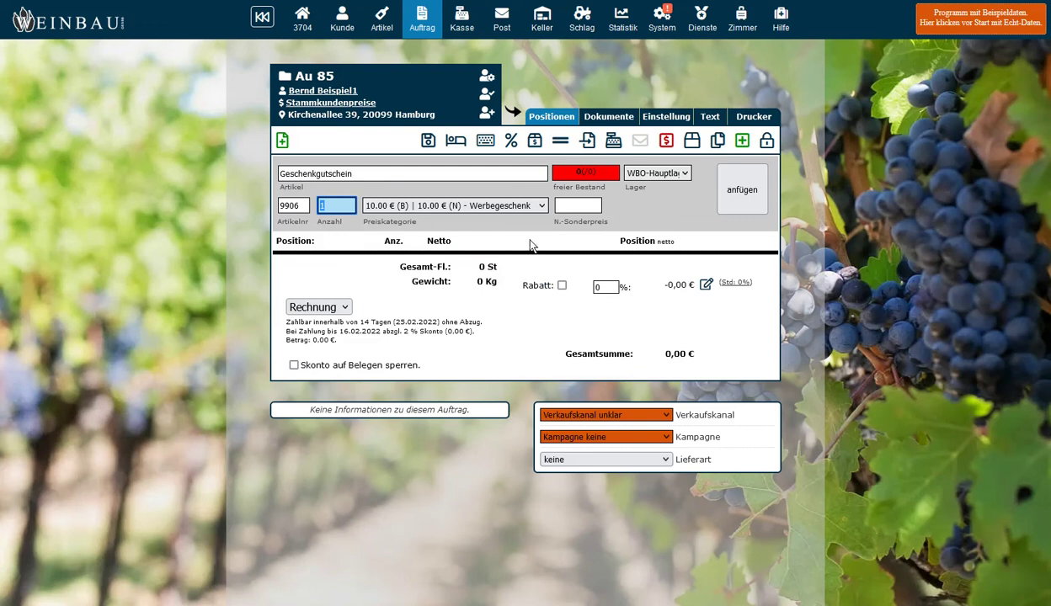
{"action": "key", "text": "Return"}
{"action": "type", "text": "50"}
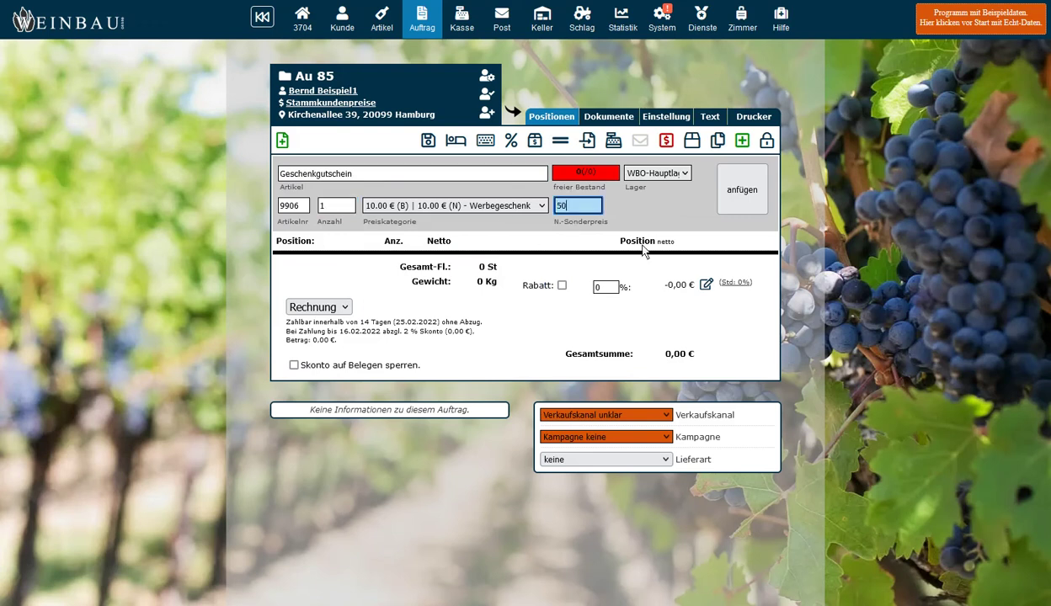
{"action": "key", "text": "Return"}
{"action": "key", "text": "Return"}
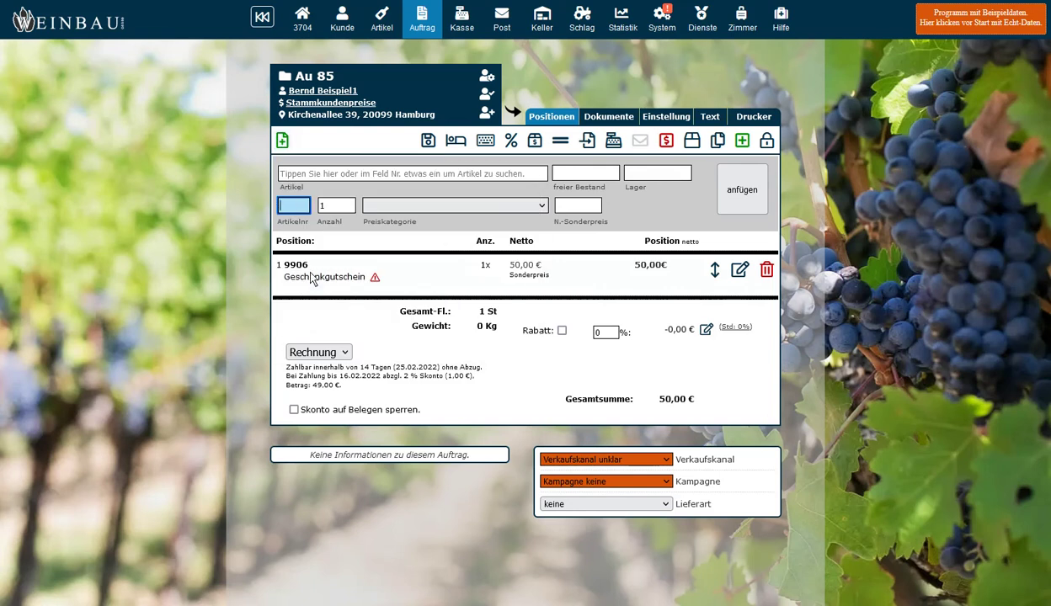
Step: Start a new voucher from the order and name it Geschenkgutschein followed by the customer's full name
{"action": "left_click", "coordinate": [282, 140]}
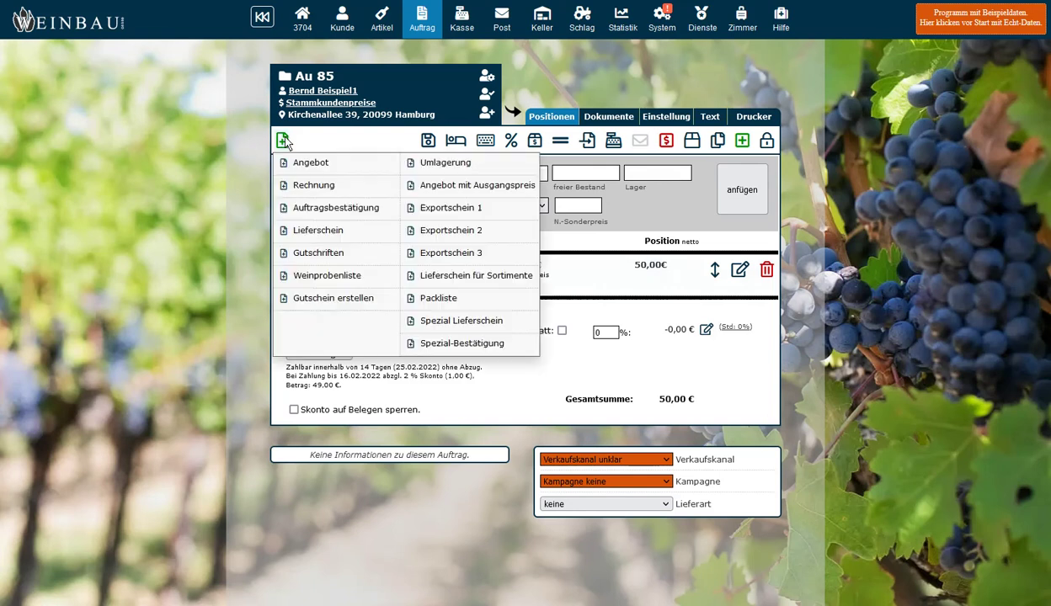
{"action": "left_click", "coordinate": [346, 307]}
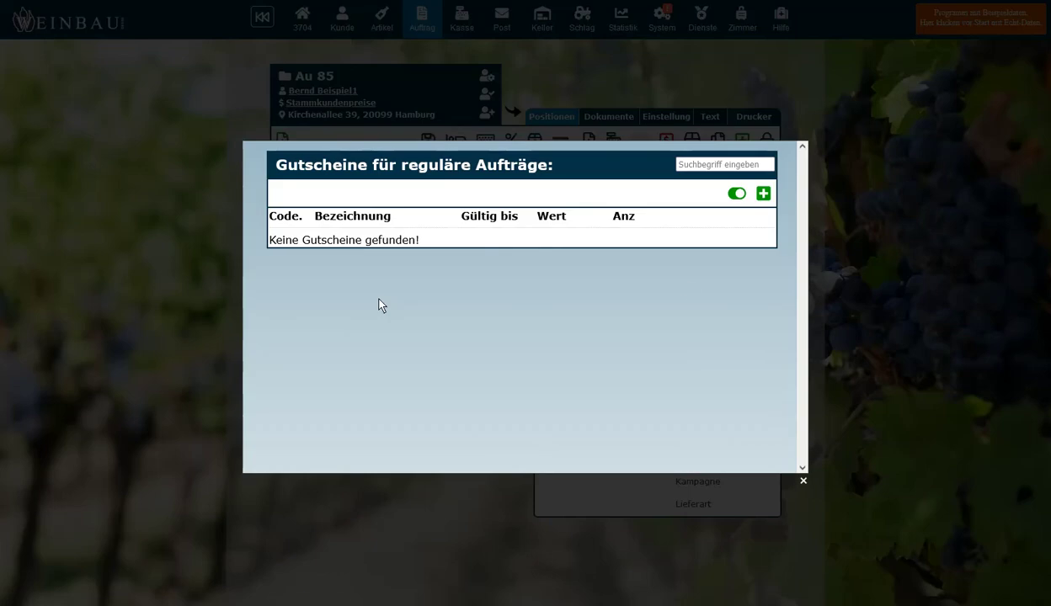
{"action": "left_click", "coordinate": [763, 195]}
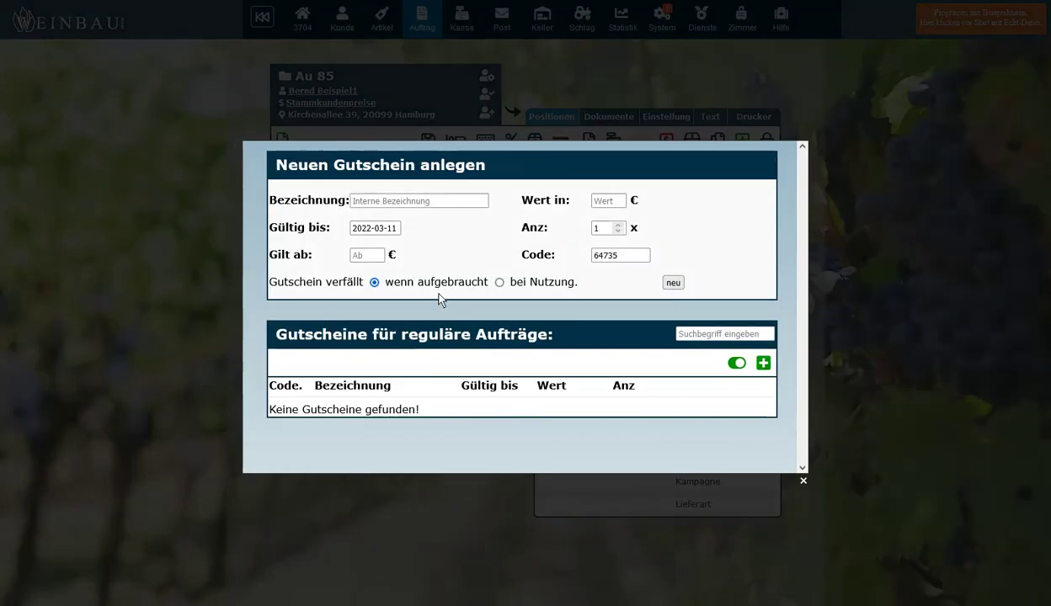
{"action": "left_click", "coordinate": [371, 206]}
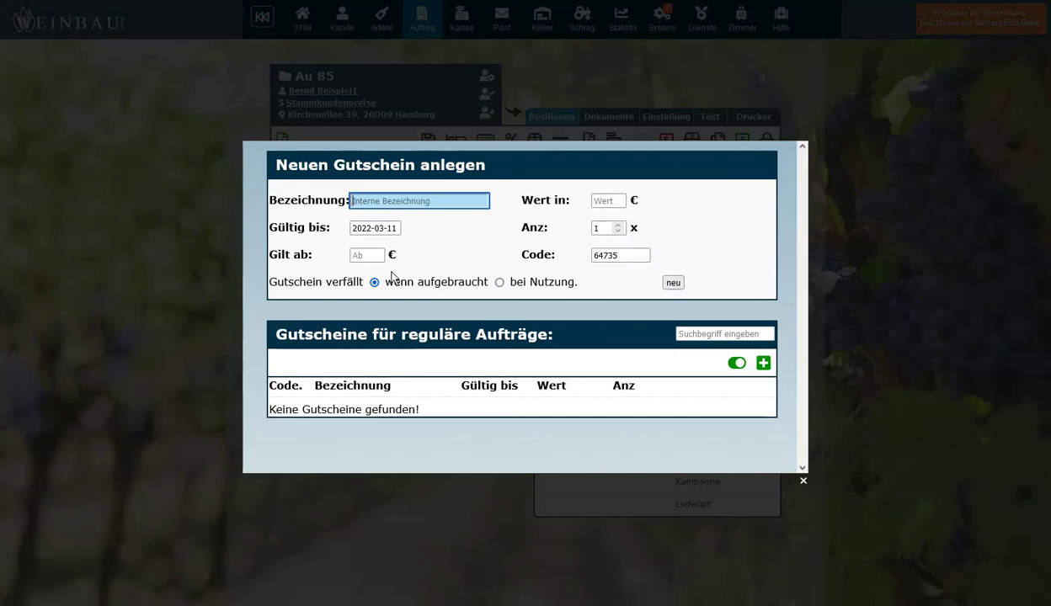
{"action": "type", "text": "Geschenkgutschein Bernd Beispiel"}
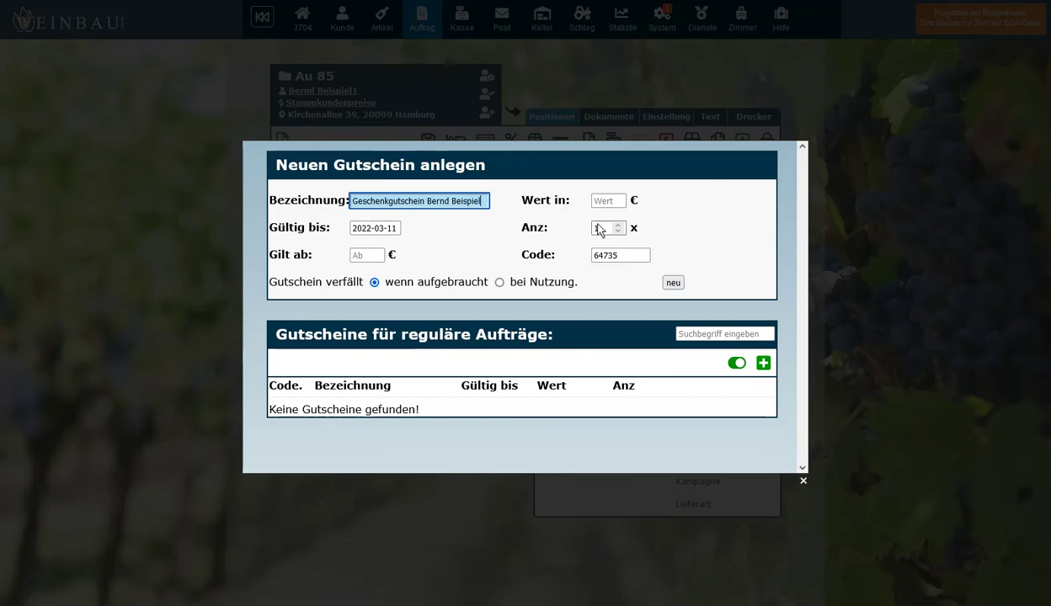
Step: Set the new voucher's value to 50 €, create it with the suggested code, and return to the order
{"action": "left_click", "coordinate": [623, 203]}
{"action": "type", "text": "50"}
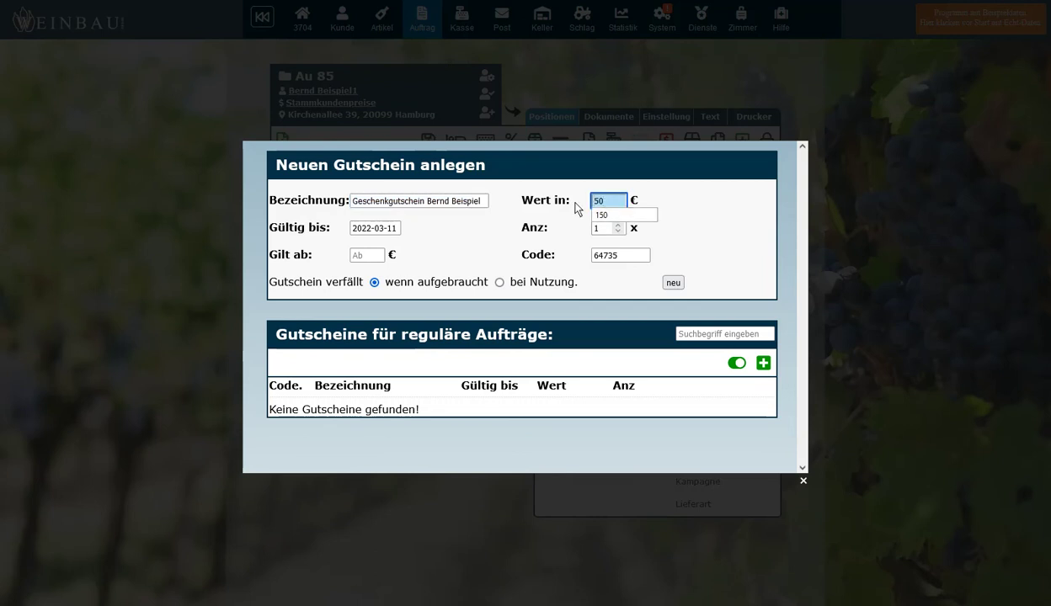
{"action": "left_click", "coordinate": [512, 244]}
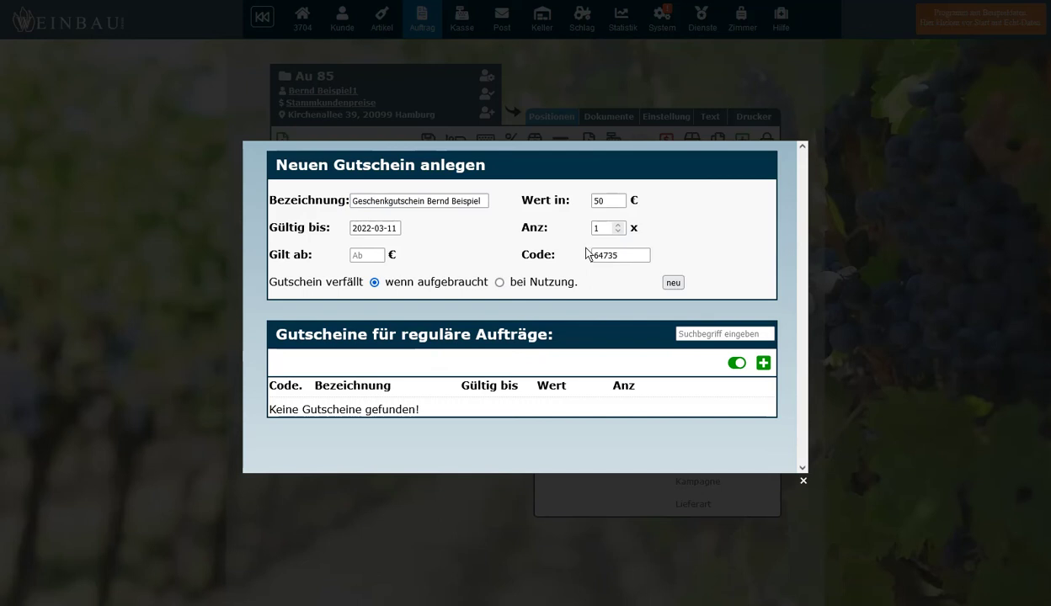
{"action": "left_click_drag", "start_coordinate": [620, 259], "coordinate": [549, 262]}
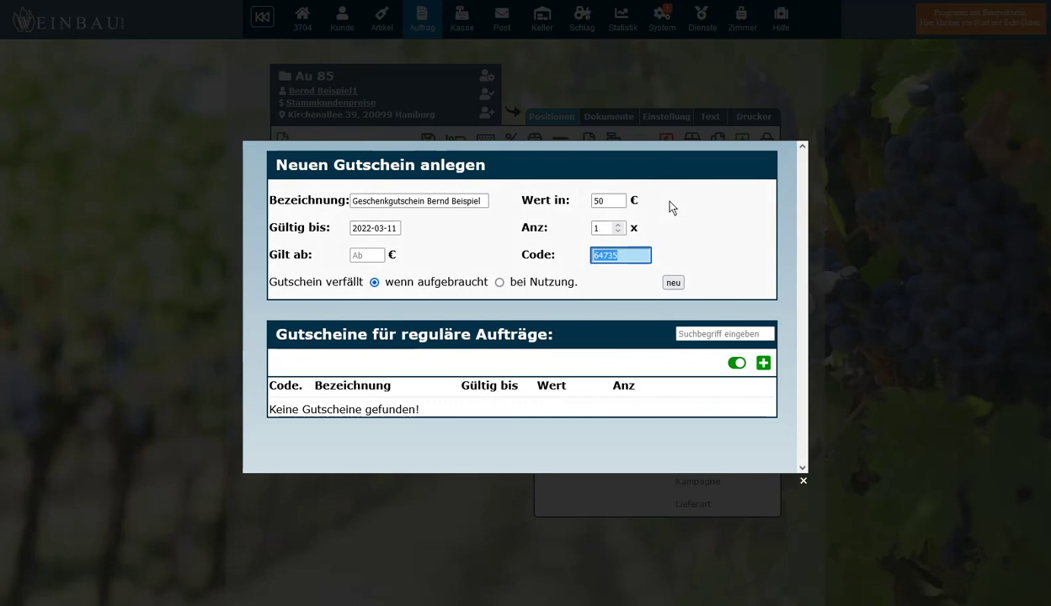
{"action": "left_click", "coordinate": [674, 284]}
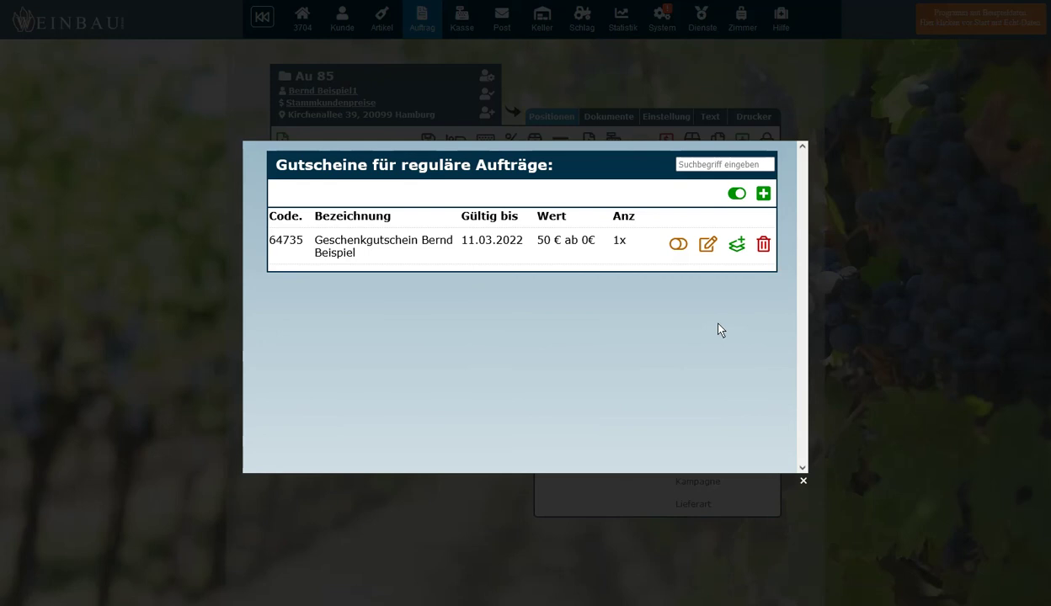
{"action": "left_click_drag", "start_coordinate": [284, 218], "coordinate": [723, 326]}
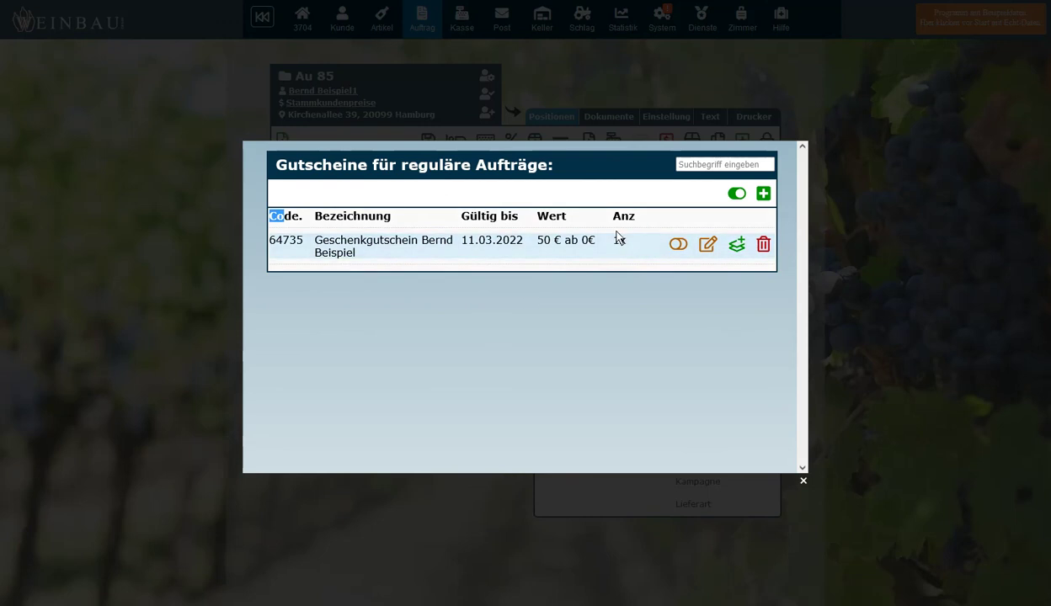
{"action": "left_click", "coordinate": [852, 297]}
{"action": "left_click", "coordinate": [284, 140]}
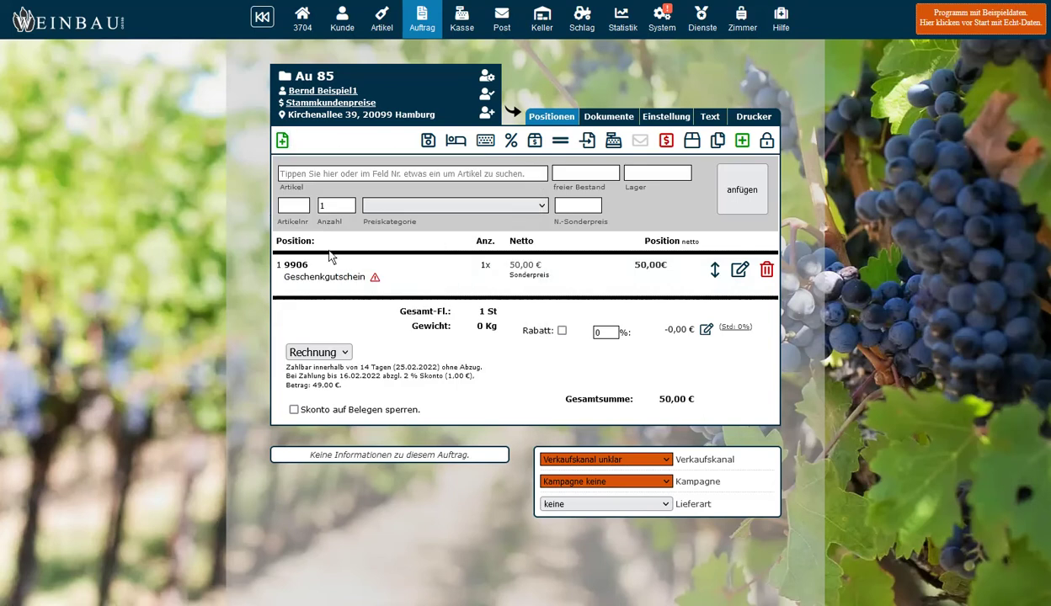
{"action": "left_click", "coordinate": [340, 266]}
Step: Create a new order for the Barverkauf customer
{"action": "mouse_move", "coordinate": [419, 25]}
{"action": "mouse_move", "coordinate": [442, 106]}
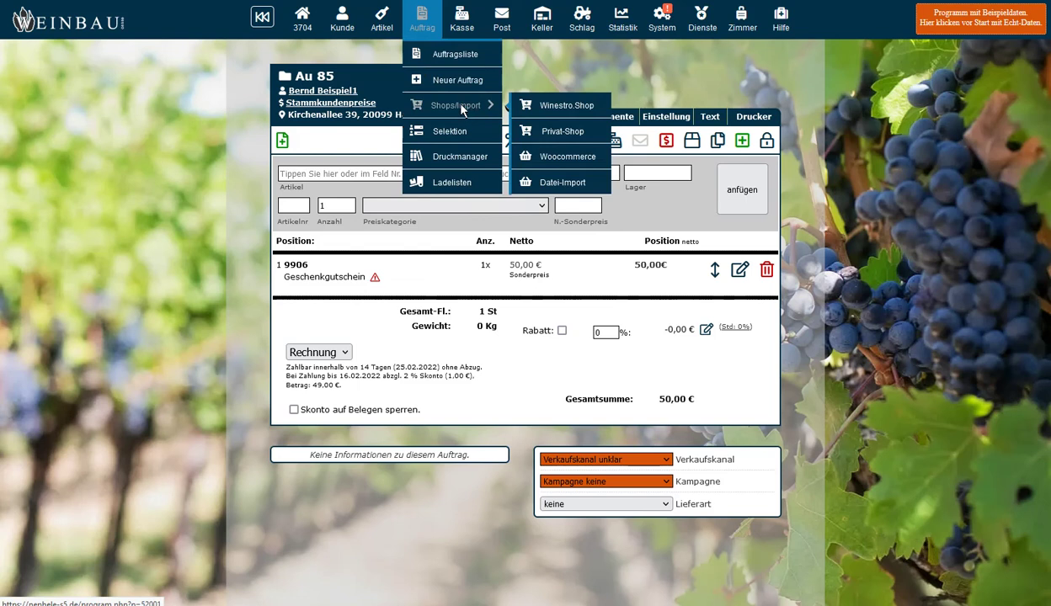
{"action": "left_click", "coordinate": [455, 80]}
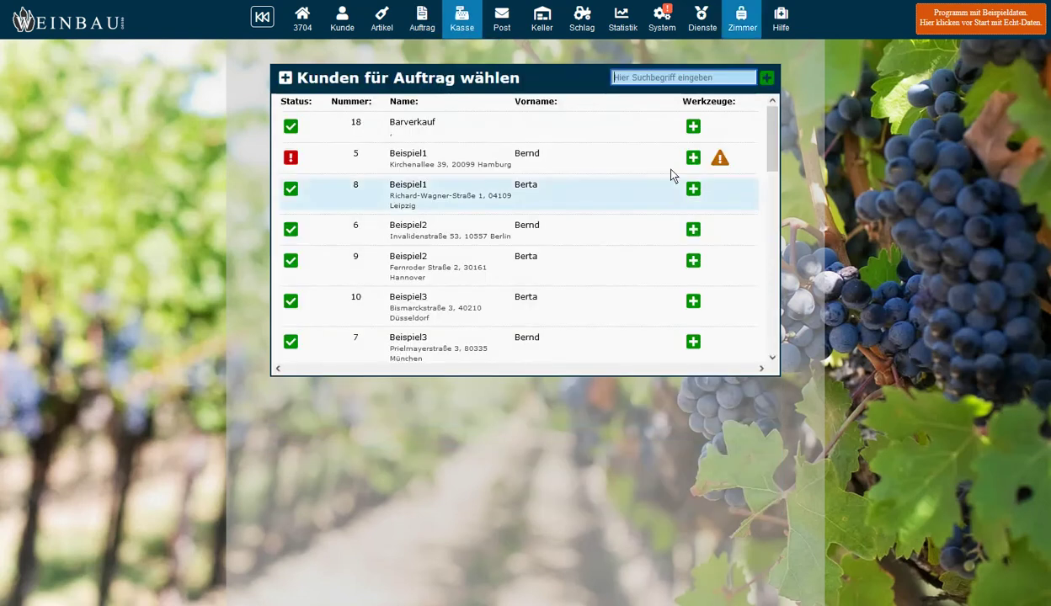
{"action": "left_click", "coordinate": [690, 128]}
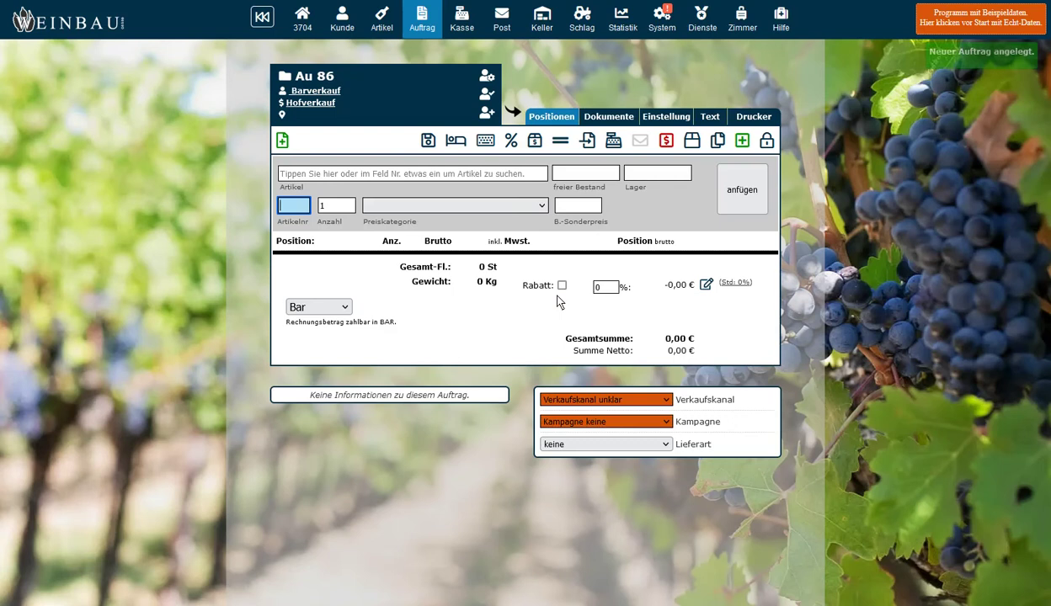
Step: Add one 2017er Testlage Riesling to the order and remove the accompanying Flaschenpfand position
{"action": "left_click", "coordinate": [368, 173]}
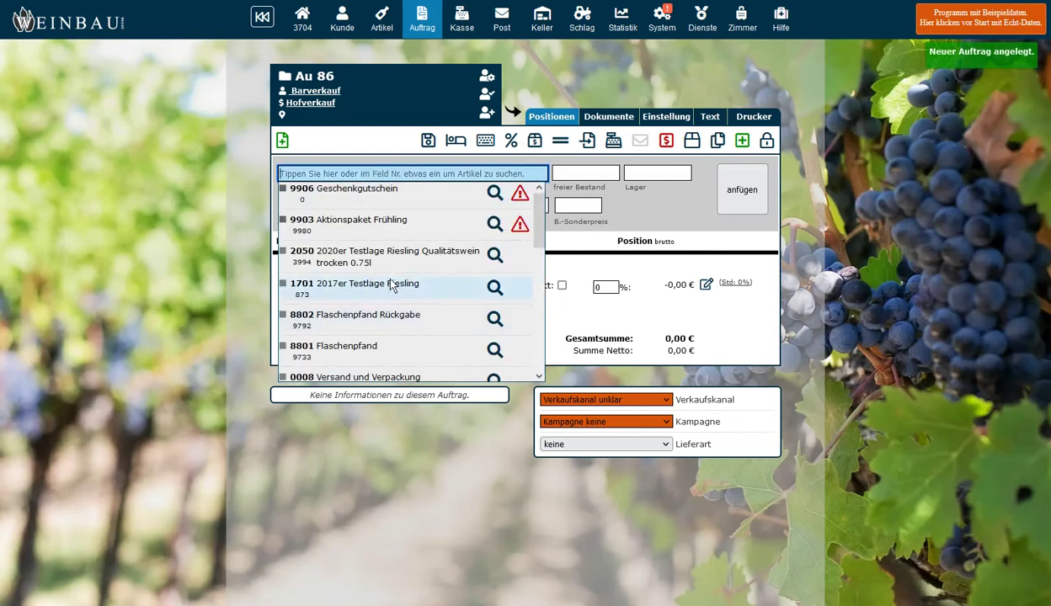
{"action": "left_click", "coordinate": [383, 286]}
{"action": "left_click", "coordinate": [742, 190]}
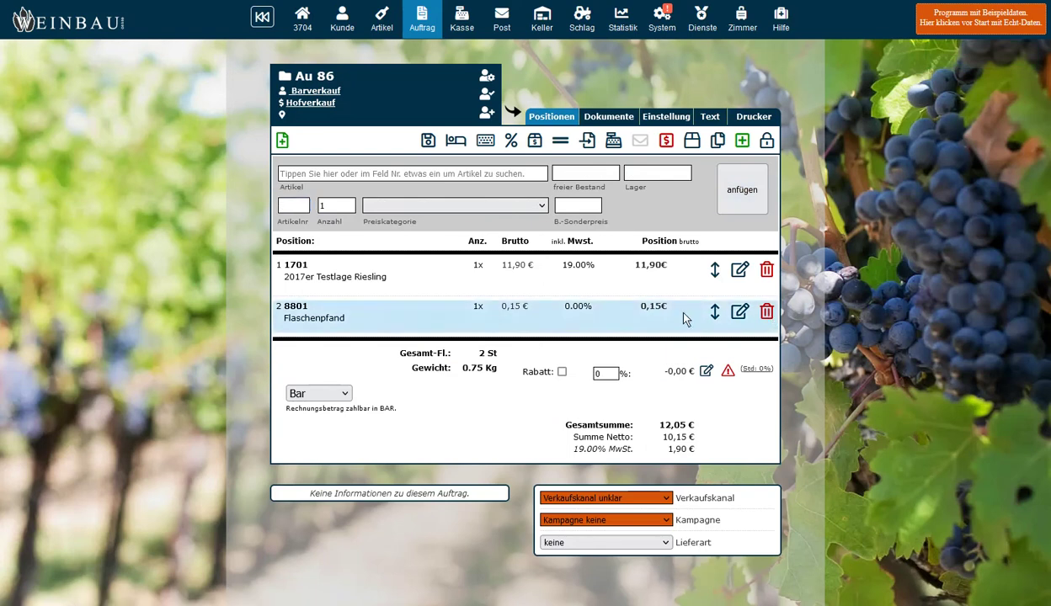
{"action": "left_click", "coordinate": [766, 312]}
{"action": "left_click", "coordinate": [350, 173]}
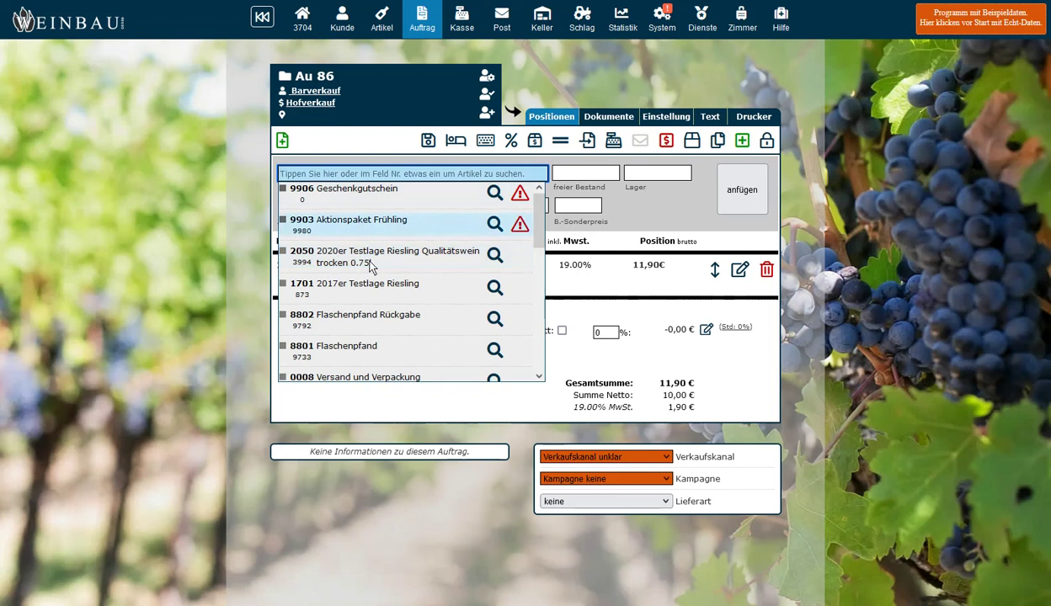
{"action": "left_click", "coordinate": [206, 307]}
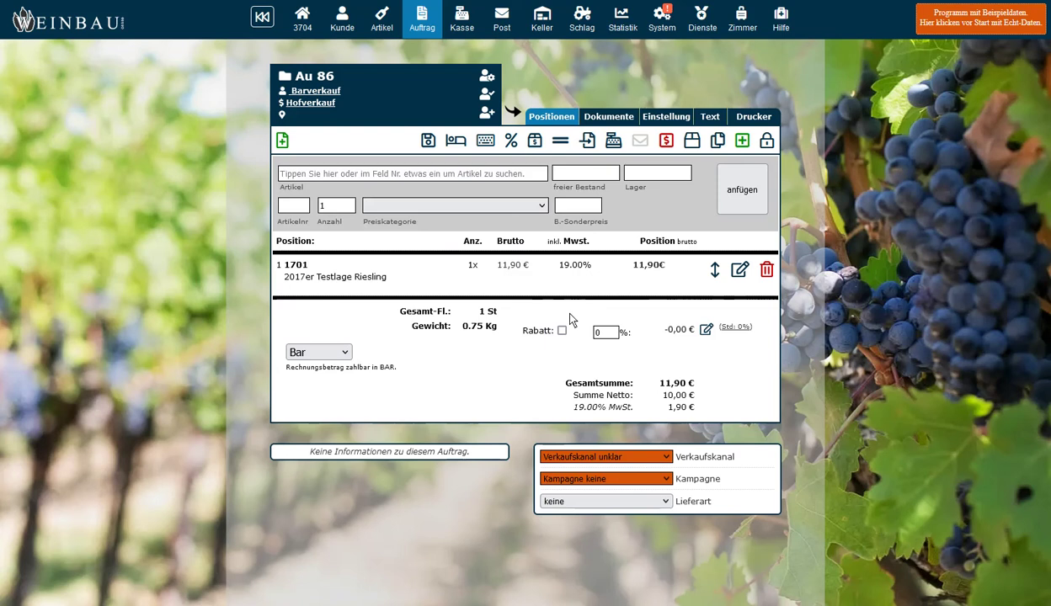
Step: Redeem the existing Geschenkgutschein in the Barverkauf order
{"action": "left_click", "coordinate": [282, 140]}
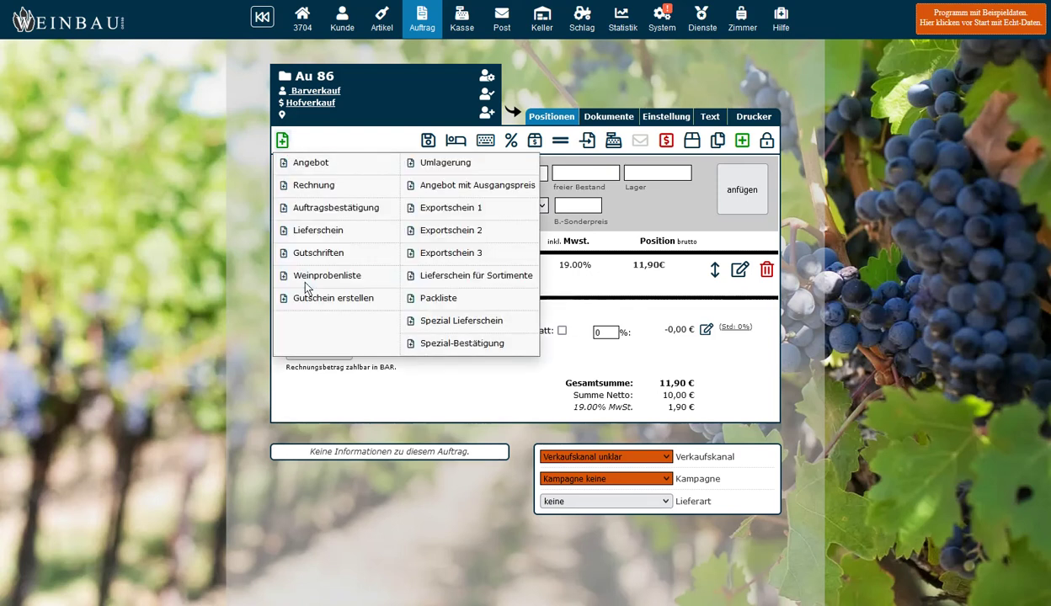
{"action": "left_click", "coordinate": [326, 306]}
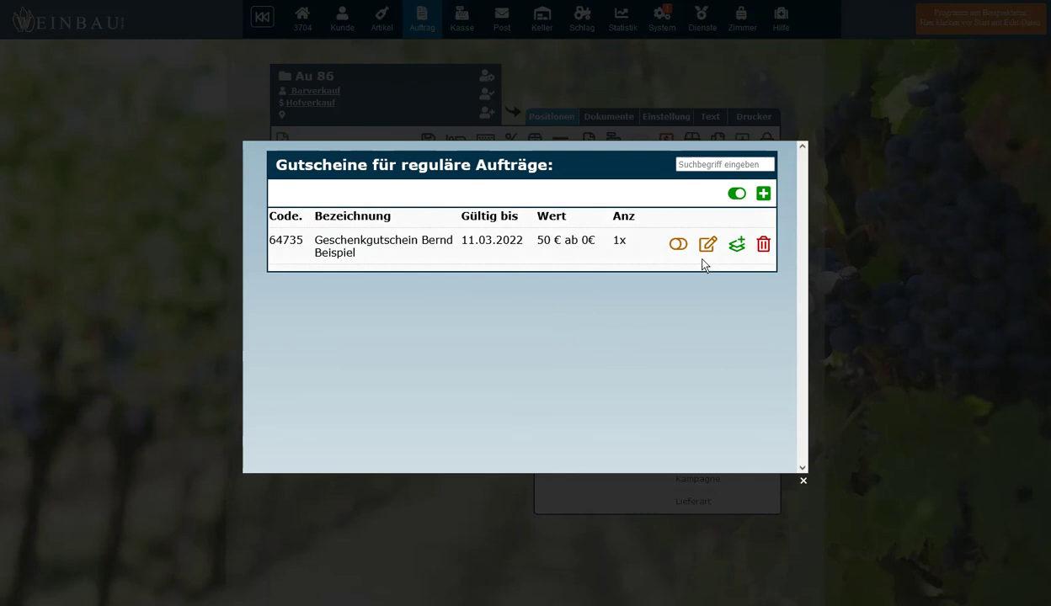
{"action": "left_click", "coordinate": [740, 246]}
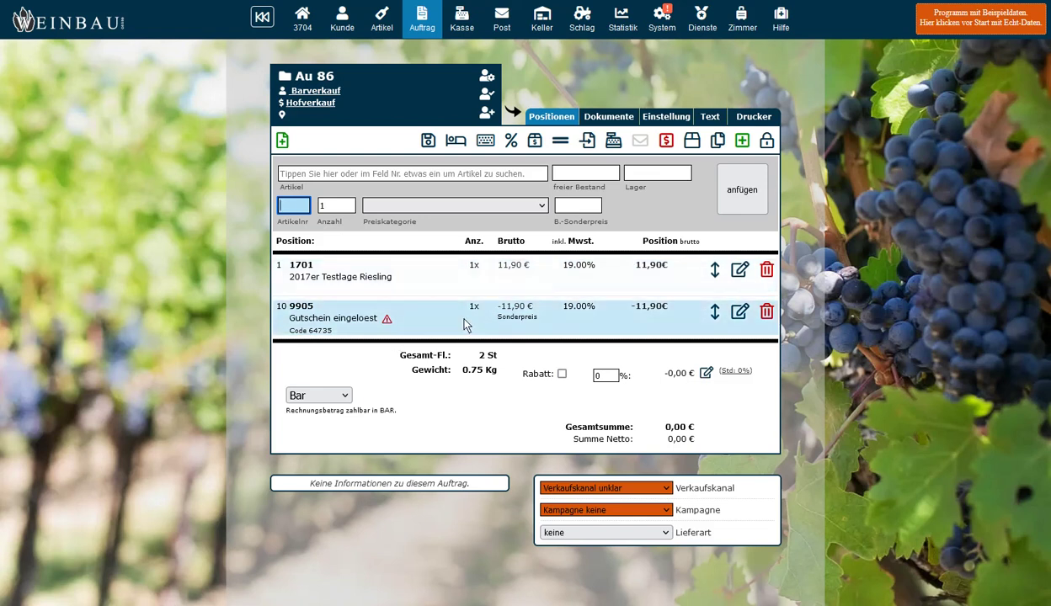
Step: Check the redeemed Geschenkgutschein's remaining value in the order's voucher list
{"action": "left_click", "coordinate": [282, 140]}
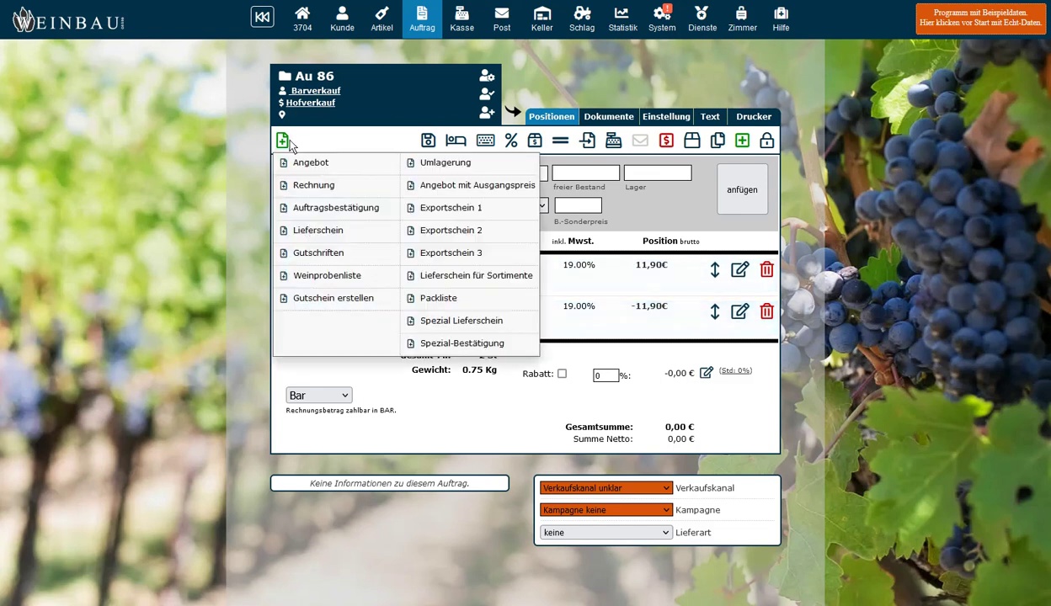
{"action": "left_click", "coordinate": [326, 308]}
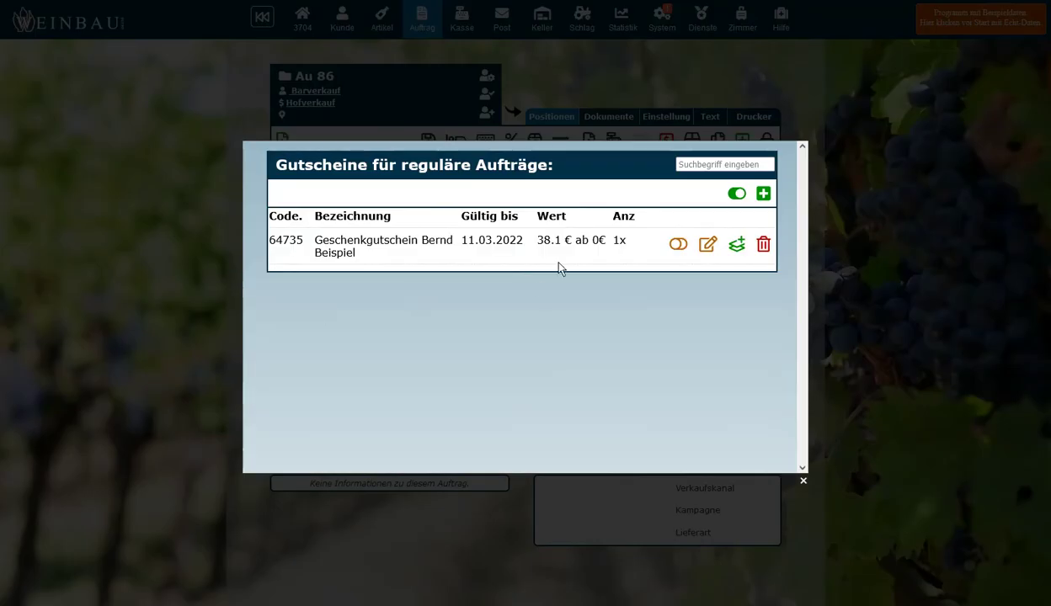
{"action": "double_click", "coordinate": [552, 241]}
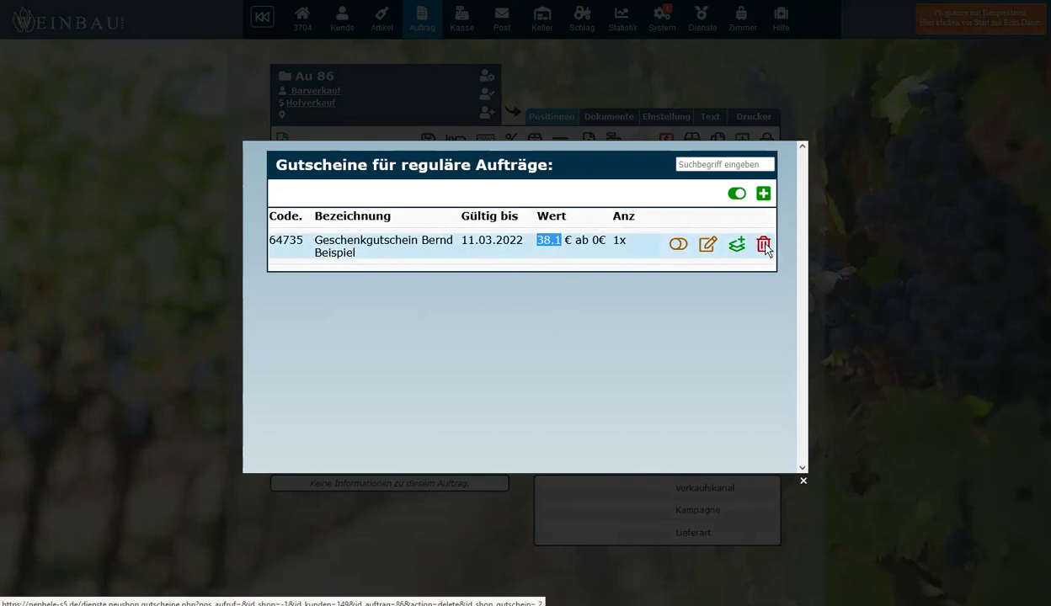
Step: Deactivate the Geschenkgutschein, reactivate it from the inactive vouchers, and close the voucher list
{"action": "left_click", "coordinate": [678, 245]}
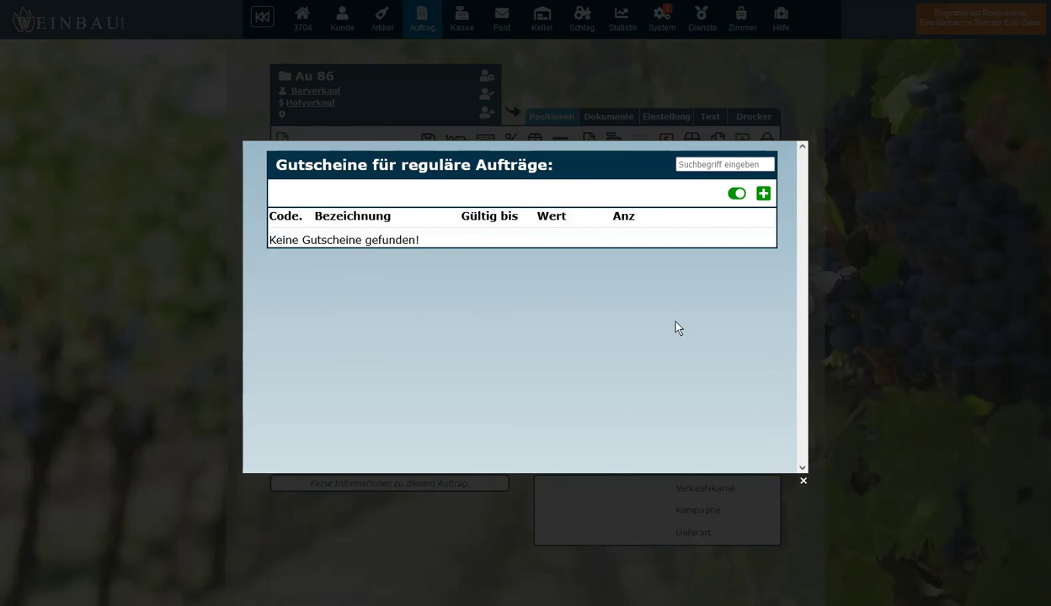
{"action": "left_click", "coordinate": [737, 194]}
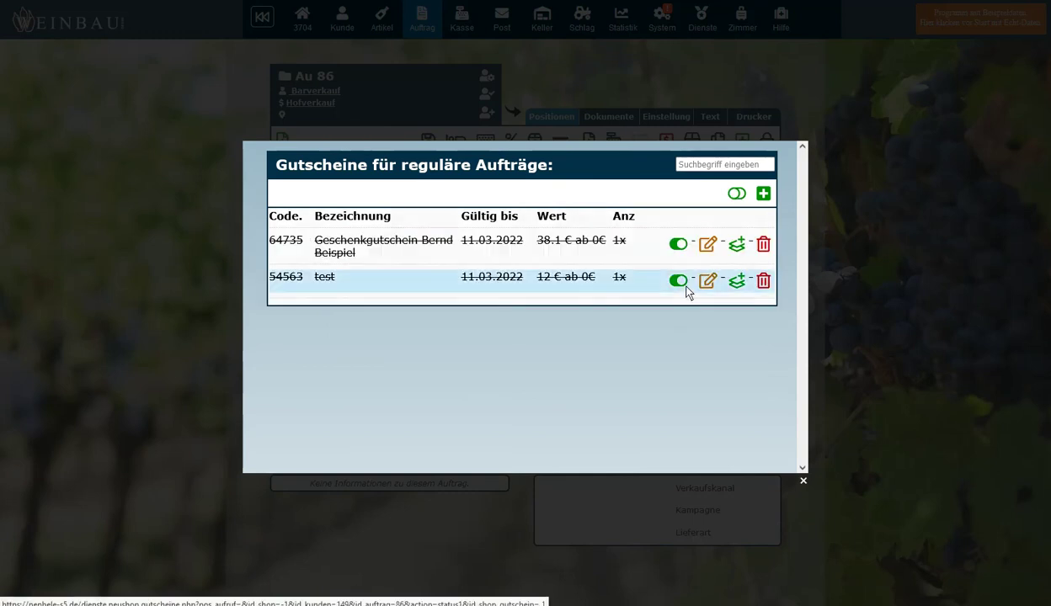
{"action": "left_click", "coordinate": [678, 243]}
{"action": "left_click", "coordinate": [871, 338]}
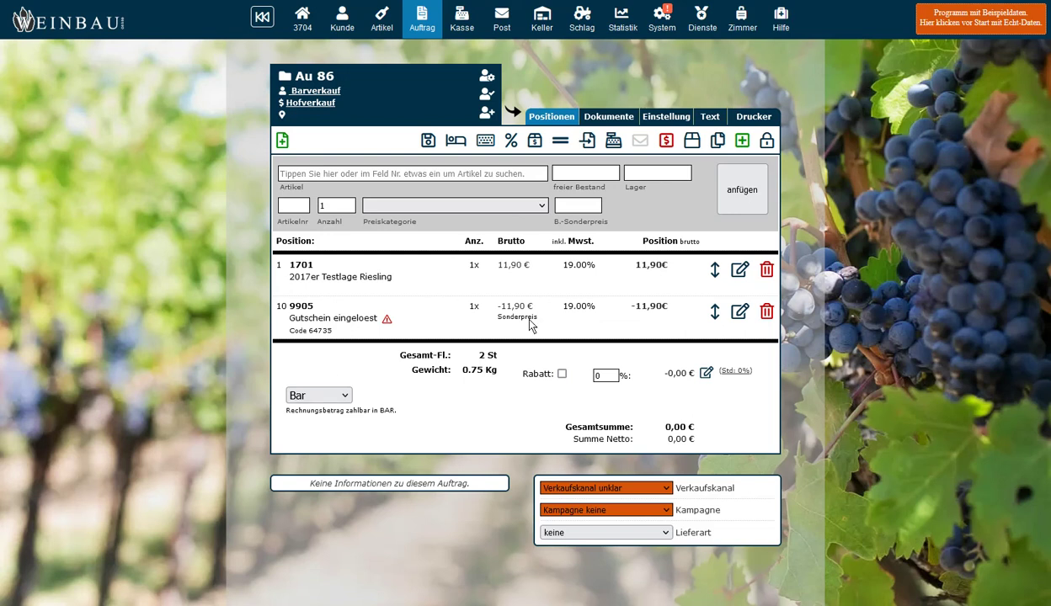
Step: Insert a special item named Restgutscheinwert with quantity 1 and a gross price of 38 € into the order
{"action": "left_click", "coordinate": [468, 137]}
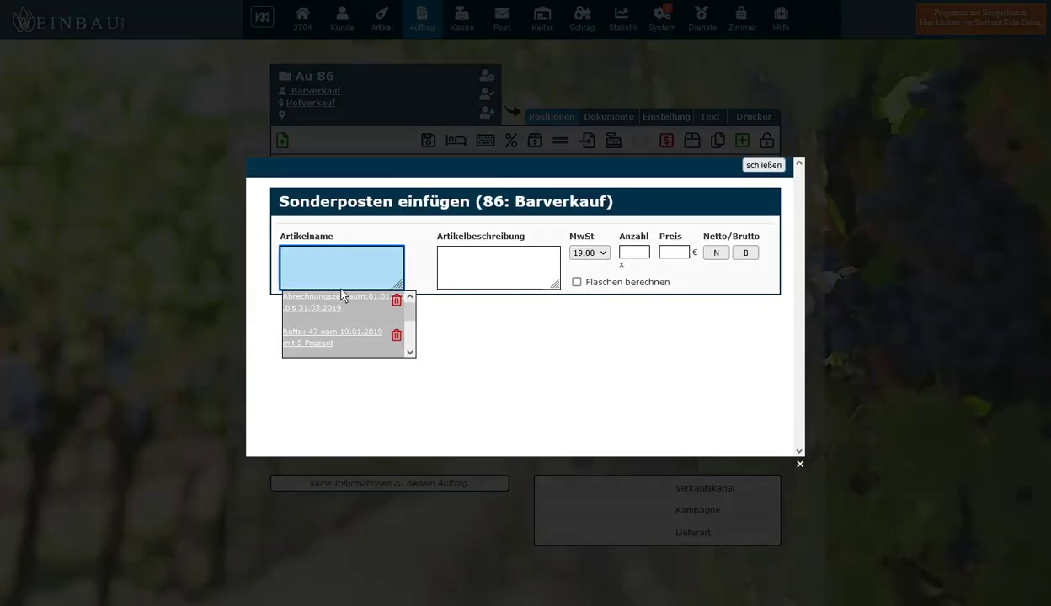
{"action": "type", "text": "Restgutscheinwer"}
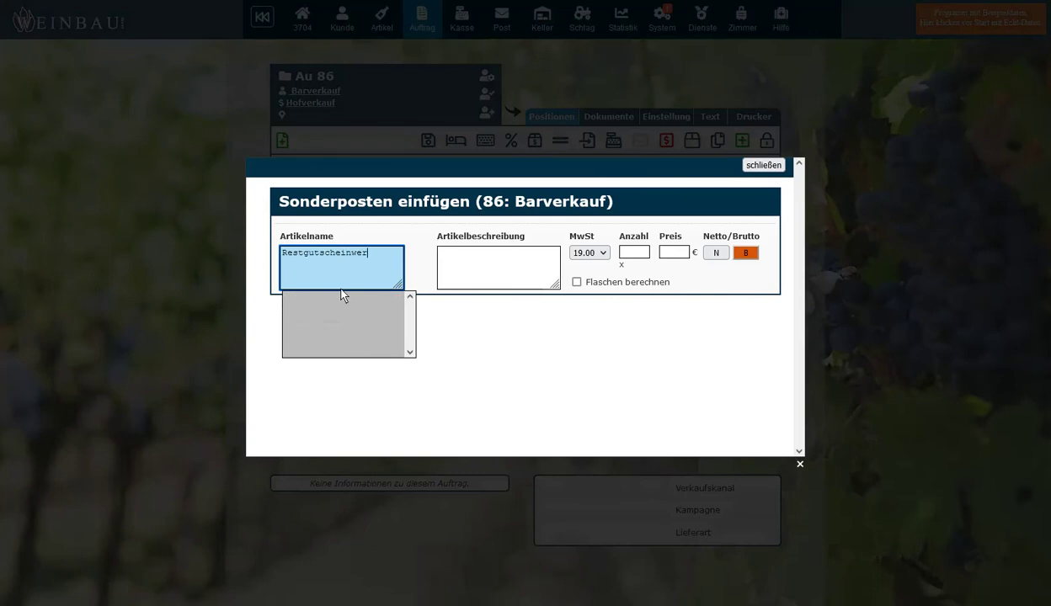
{"action": "type", "text": "t"}
{"action": "left_click", "coordinate": [628, 252]}
{"action": "type", "text": "1"}
{"action": "left_click", "coordinate": [665, 252]}
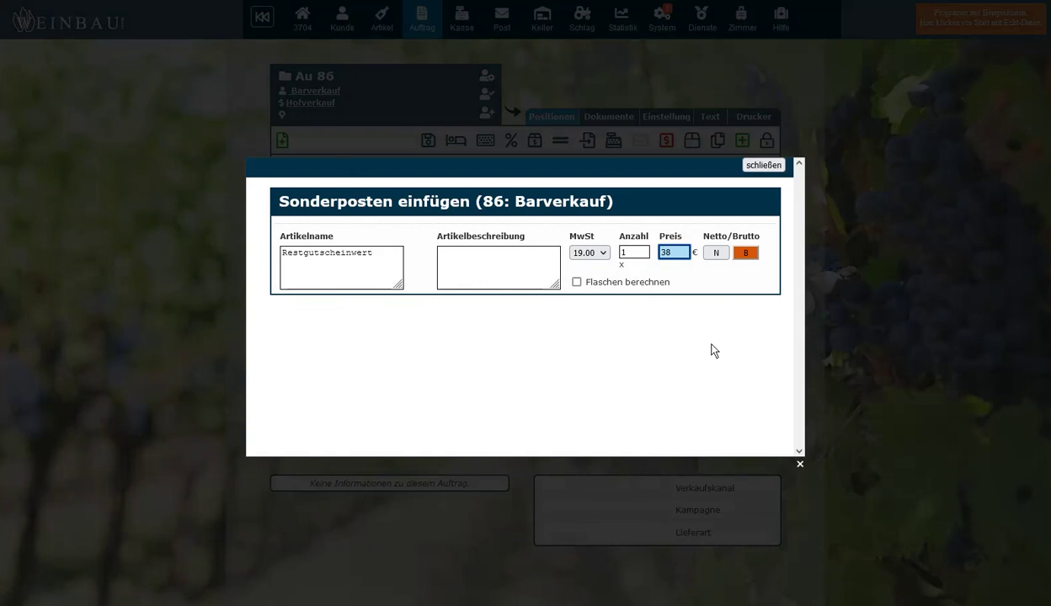
{"action": "key", "text": "Return"}
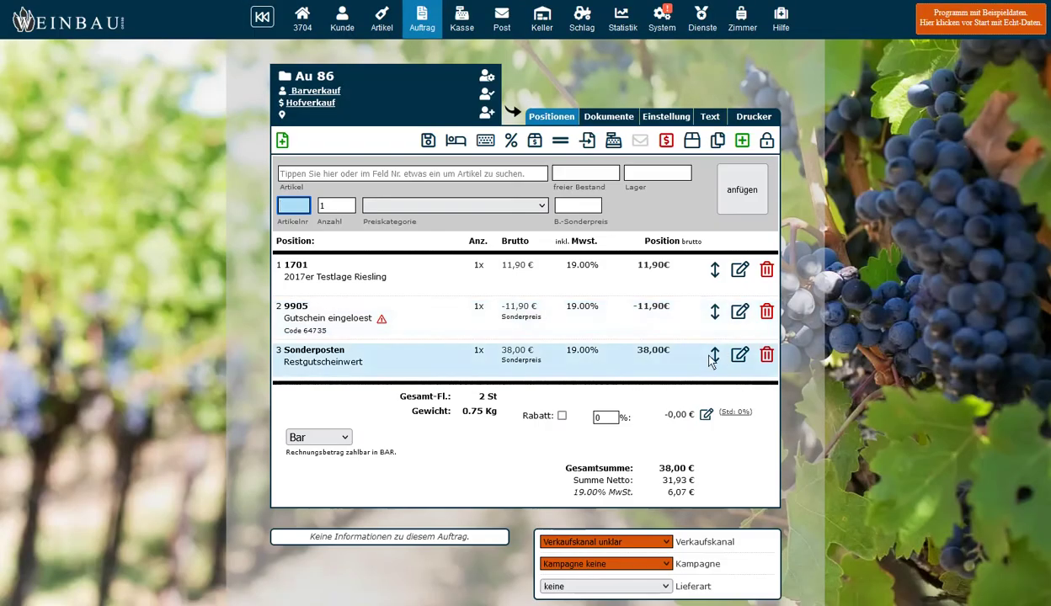
Step: Change the Restgutscheinwert item's price to -38,00 € and save the change
{"action": "left_click", "coordinate": [740, 355]}
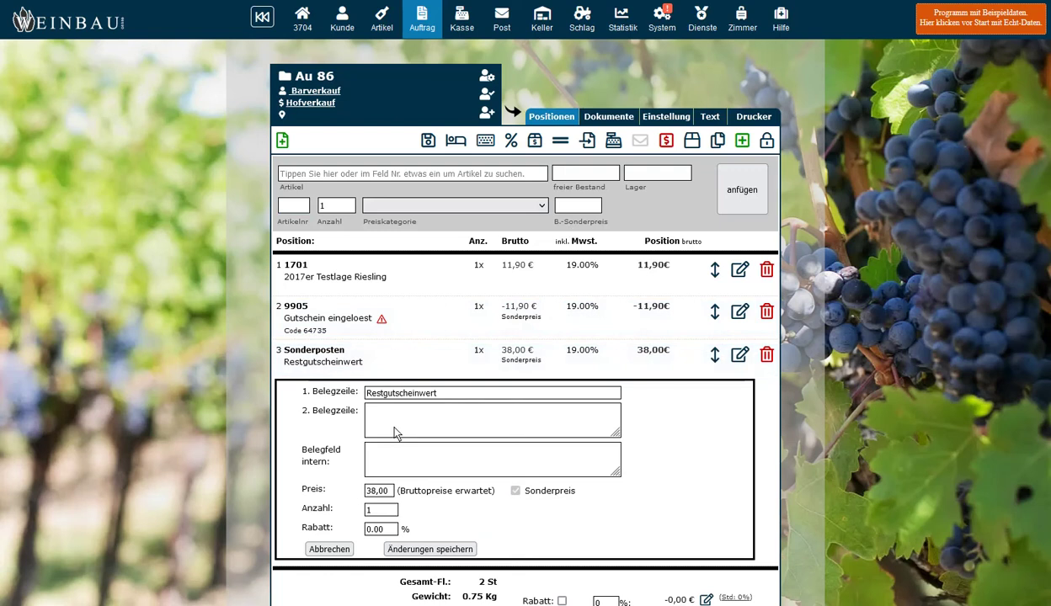
{"action": "left_click", "coordinate": [370, 490]}
{"action": "type", "text": "-"}
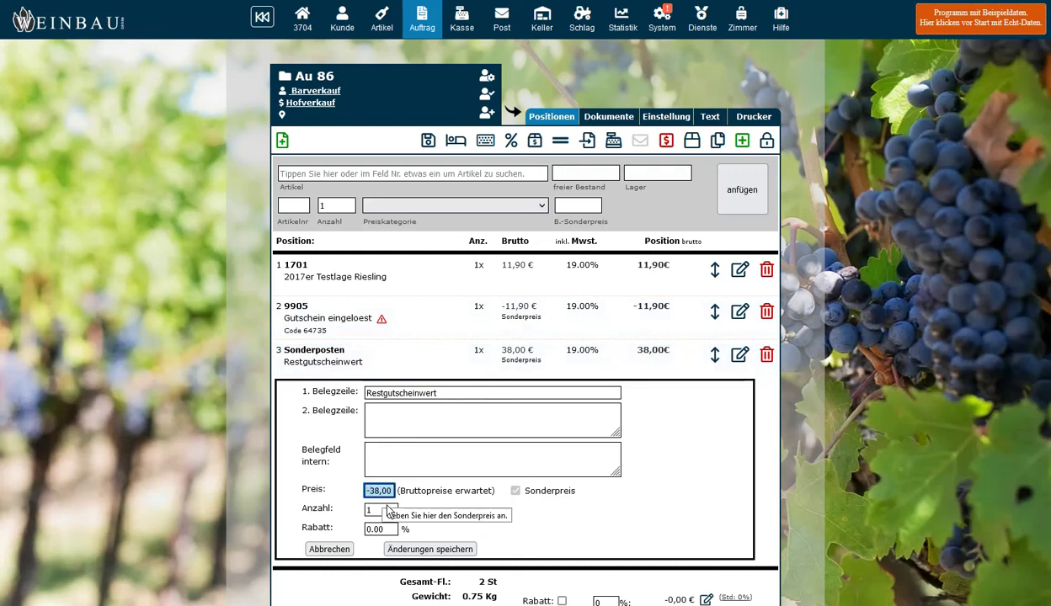
{"action": "left_click", "coordinate": [412, 547]}
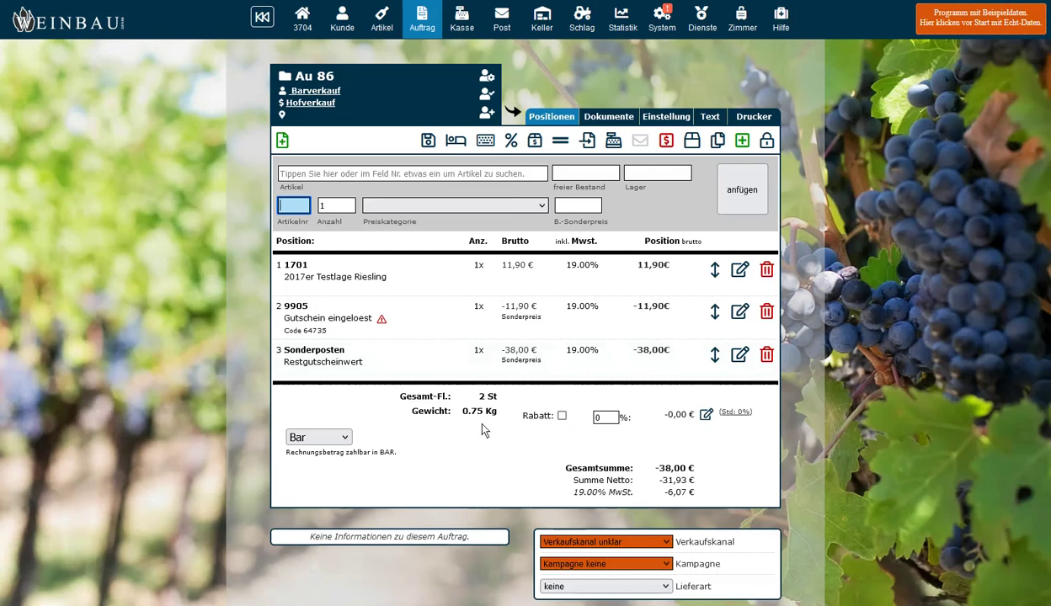
Step: Delete the Restgutscheinwert special item from the order
{"action": "left_click", "coordinate": [766, 355]}
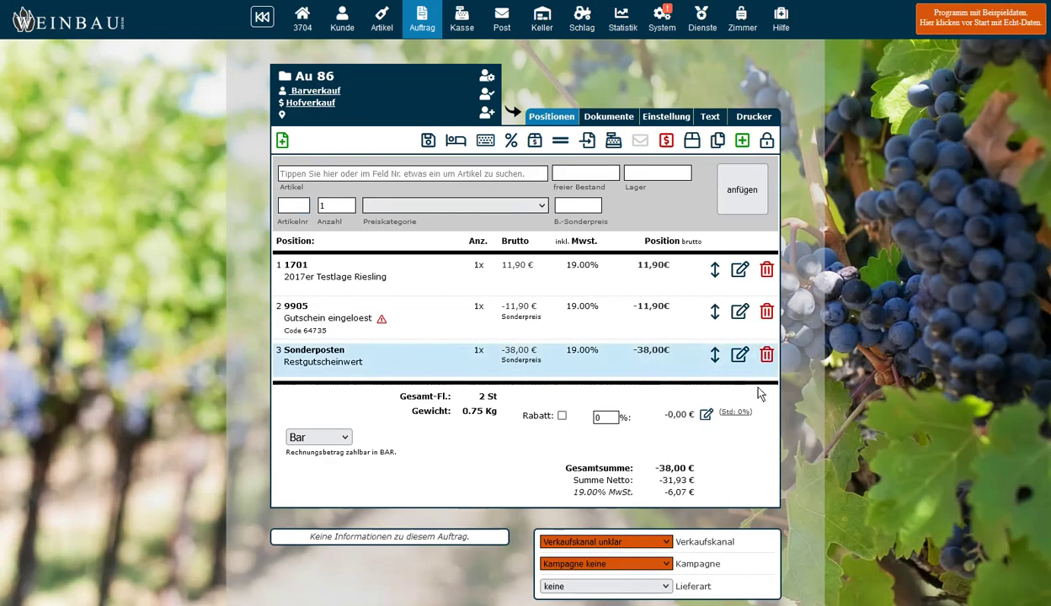
{"action": "left_click", "coordinate": [331, 174]}
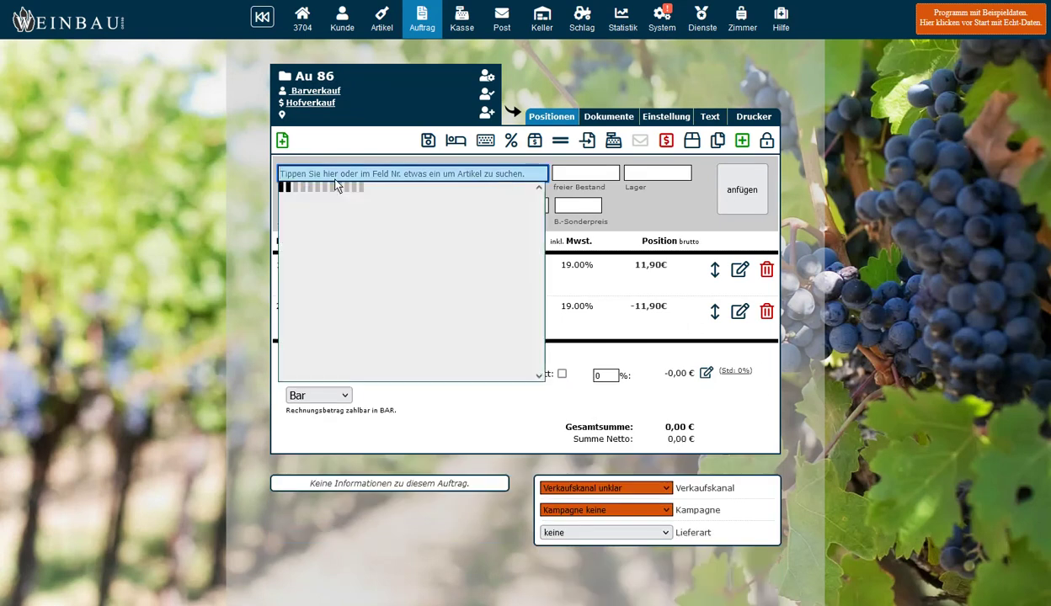
{"action": "left_click", "coordinate": [179, 216]}
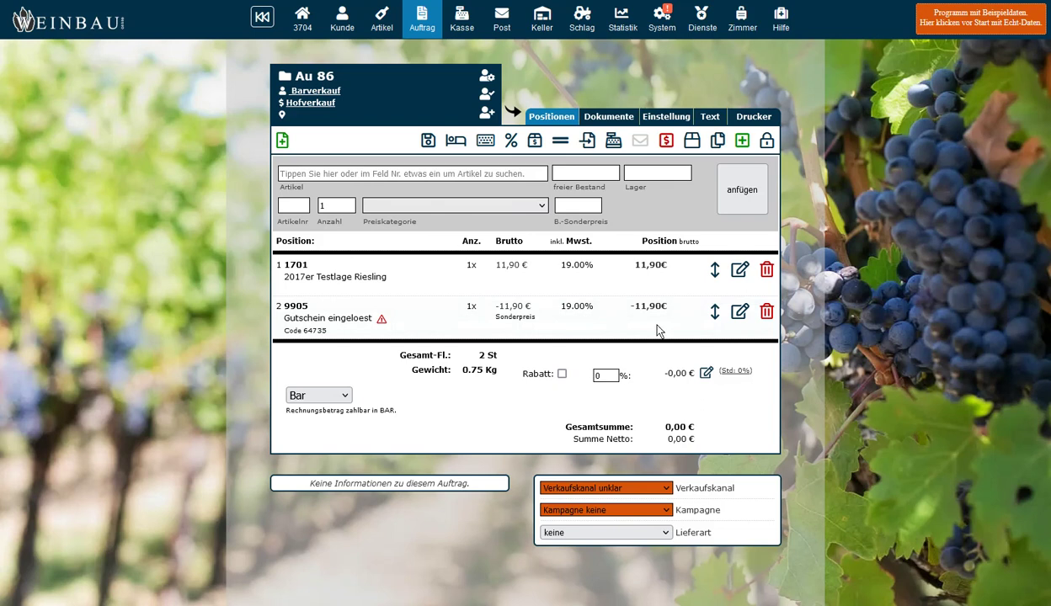
Step: Set the special price of the Gutschein eingeloest position to -50 € and save the change
{"action": "left_click", "coordinate": [740, 311]}
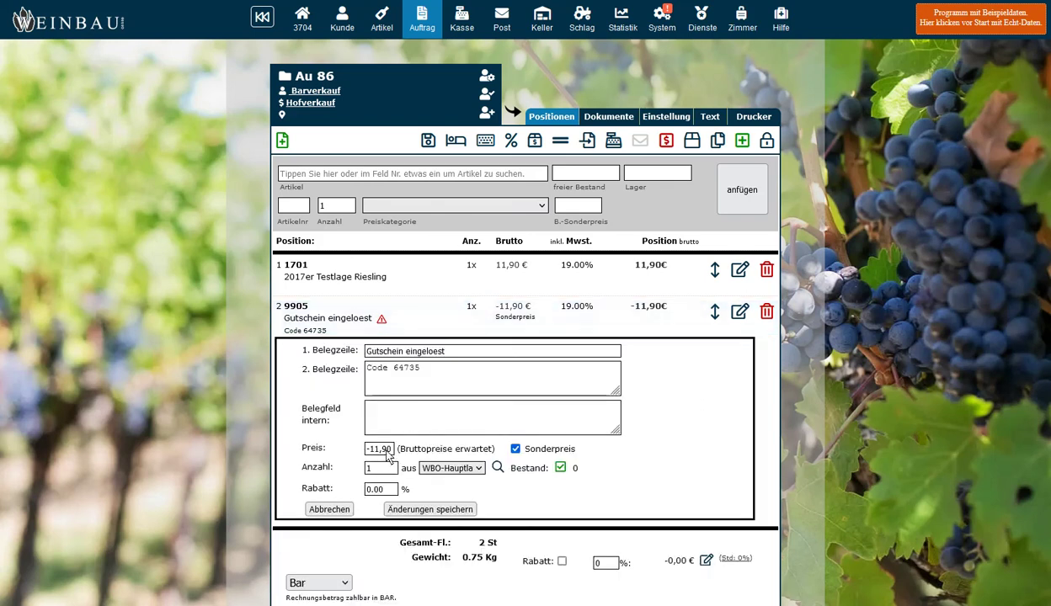
{"action": "left_click_drag", "start_coordinate": [388, 456], "coordinate": [313, 456]}
{"action": "type", "text": "0"}
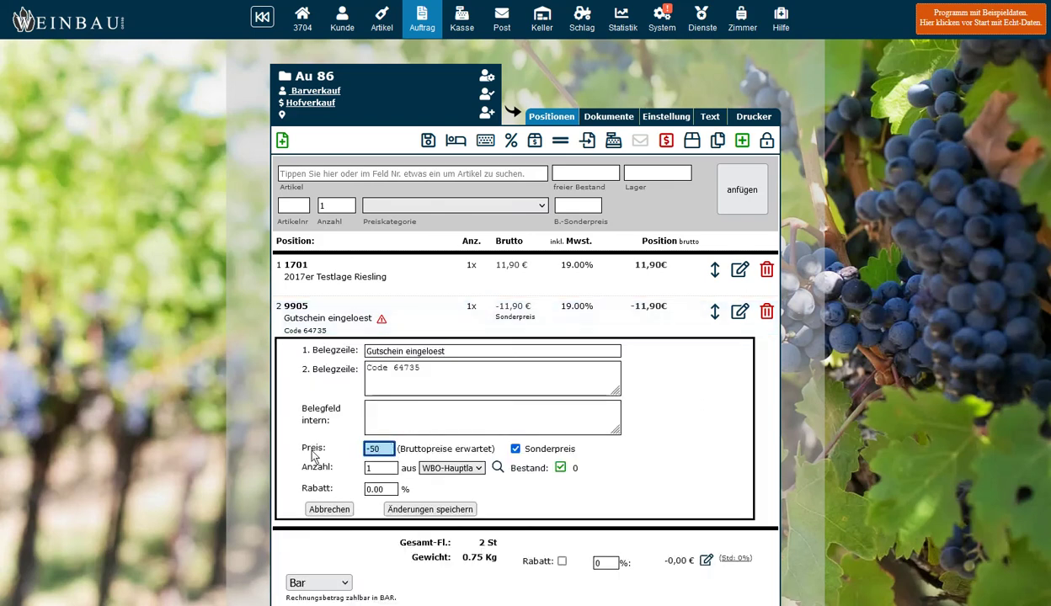
{"action": "left_click", "coordinate": [427, 509]}
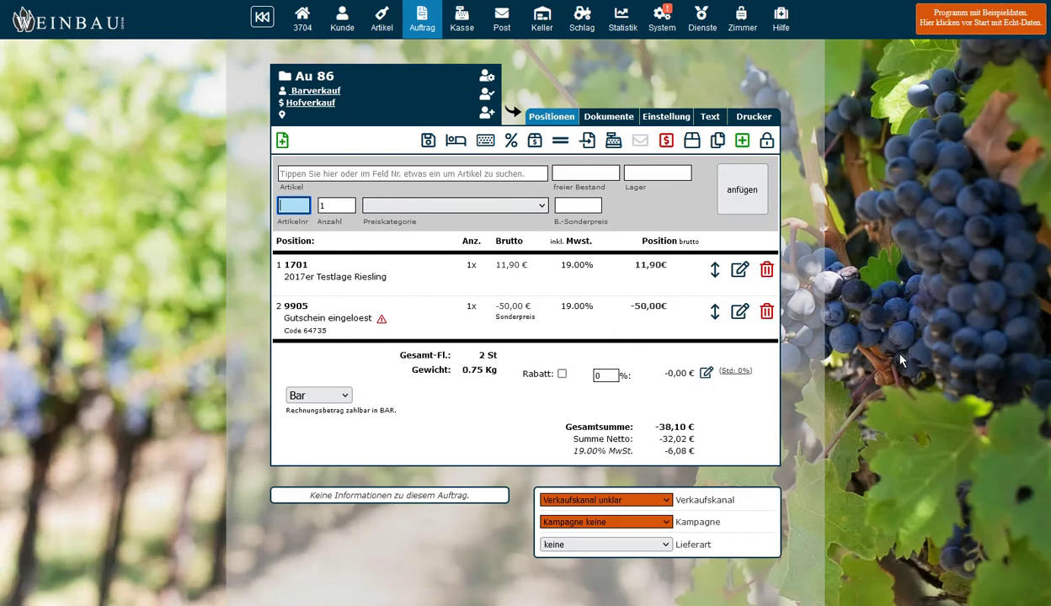
Step: Check the order's total amount and review the list of vouchers for regular orders
{"action": "left_click_drag", "start_coordinate": [651, 428], "coordinate": [720, 464]}
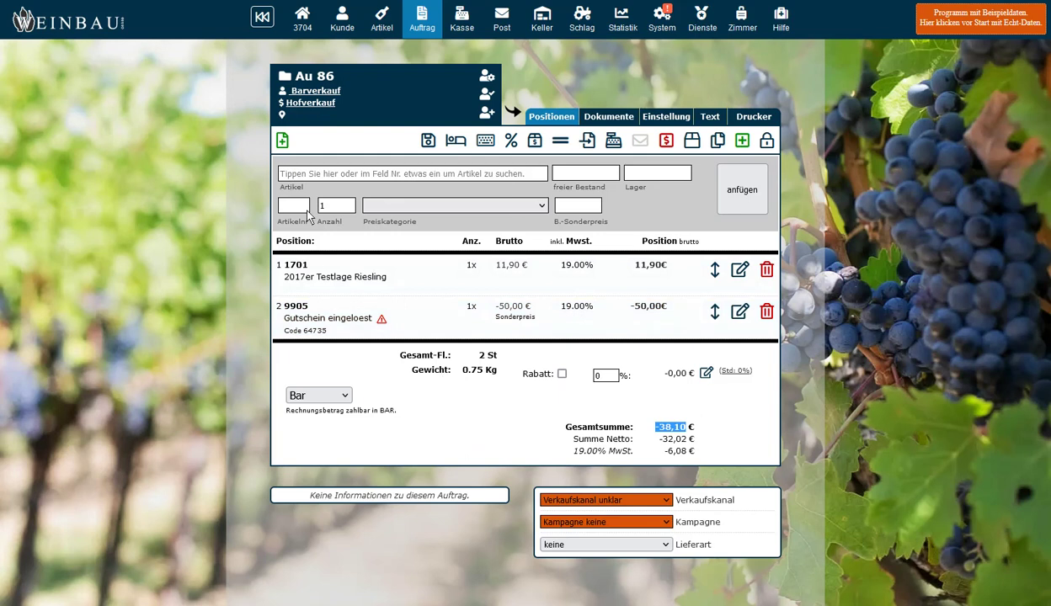
{"action": "left_click", "coordinate": [283, 143]}
{"action": "left_click", "coordinate": [333, 300]}
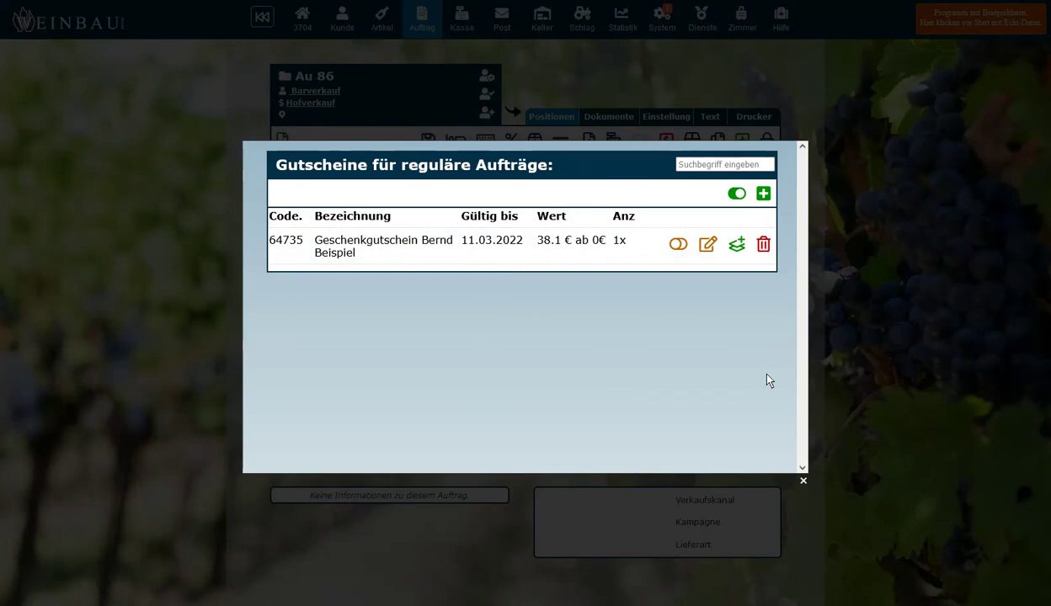
{"action": "left_click", "coordinate": [824, 354]}
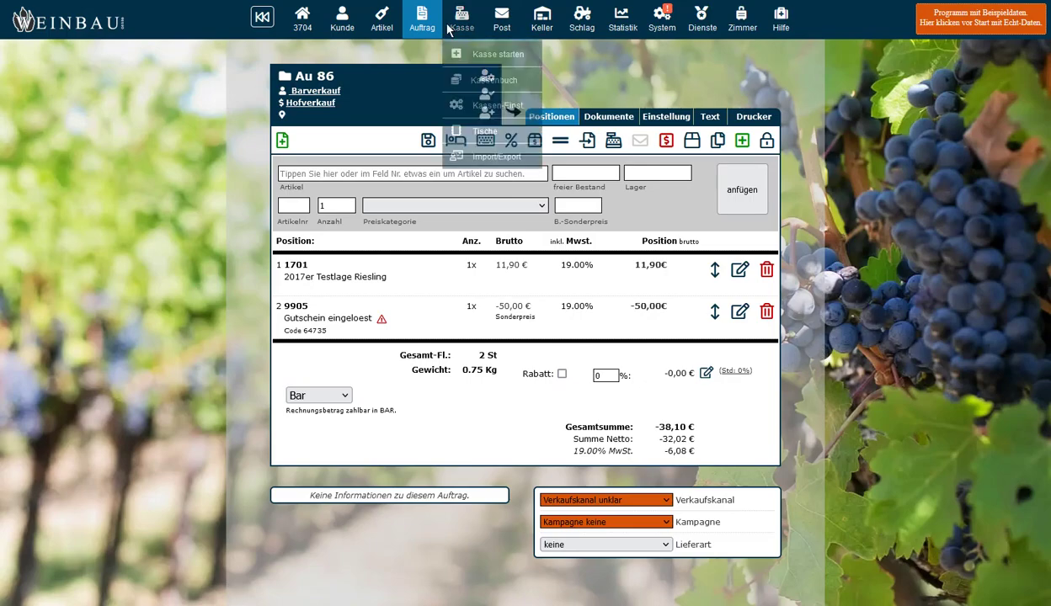
Step: Review the regular vouchers from the cash register, and leave the register by deleting its empty order
{"action": "left_click", "coordinate": [437, 39]}
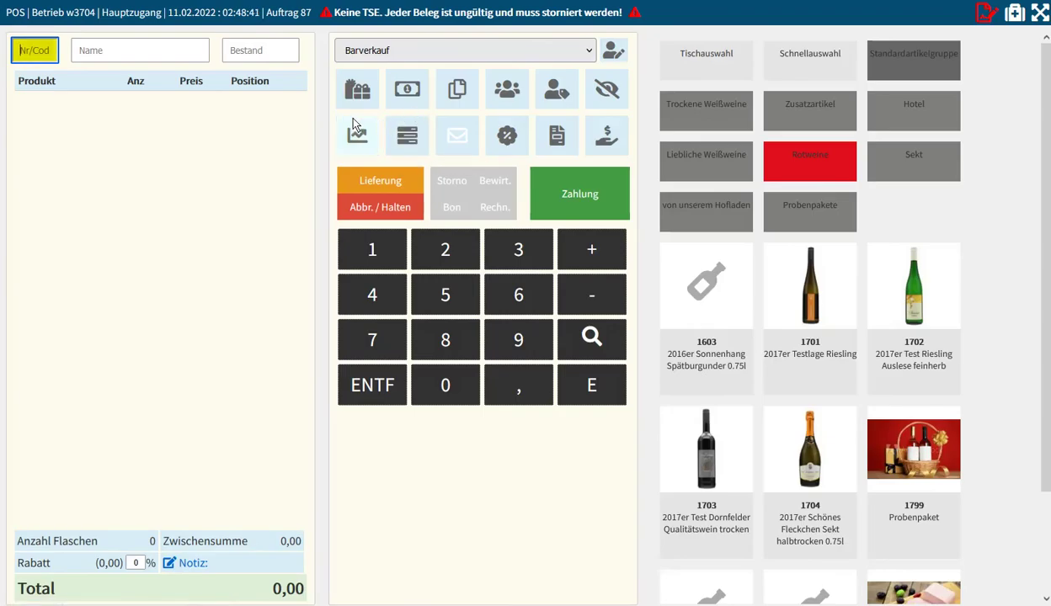
{"action": "left_click", "coordinate": [354, 91]}
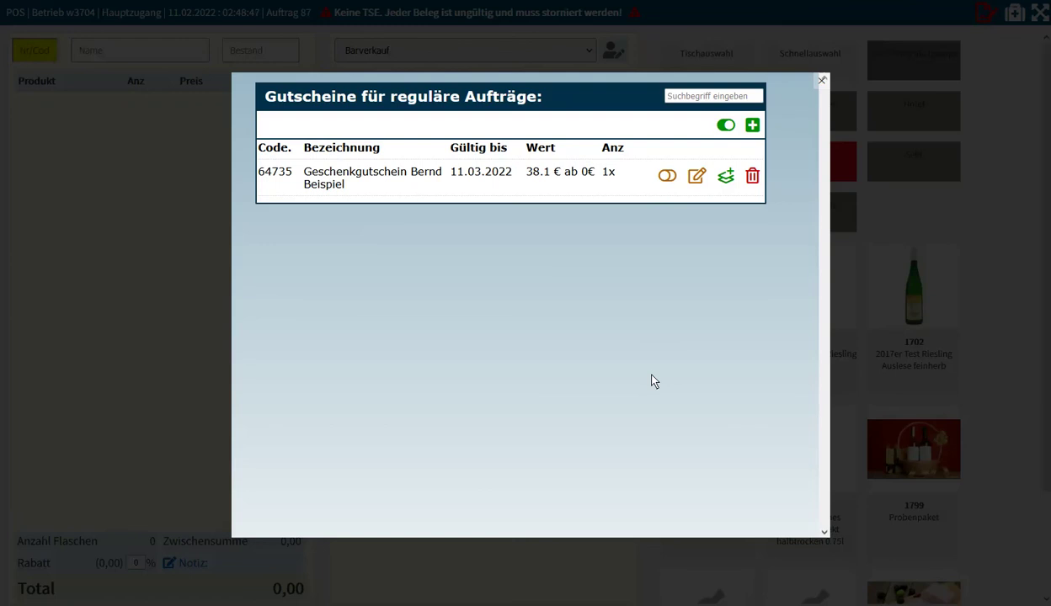
{"action": "left_click", "coordinate": [834, 322]}
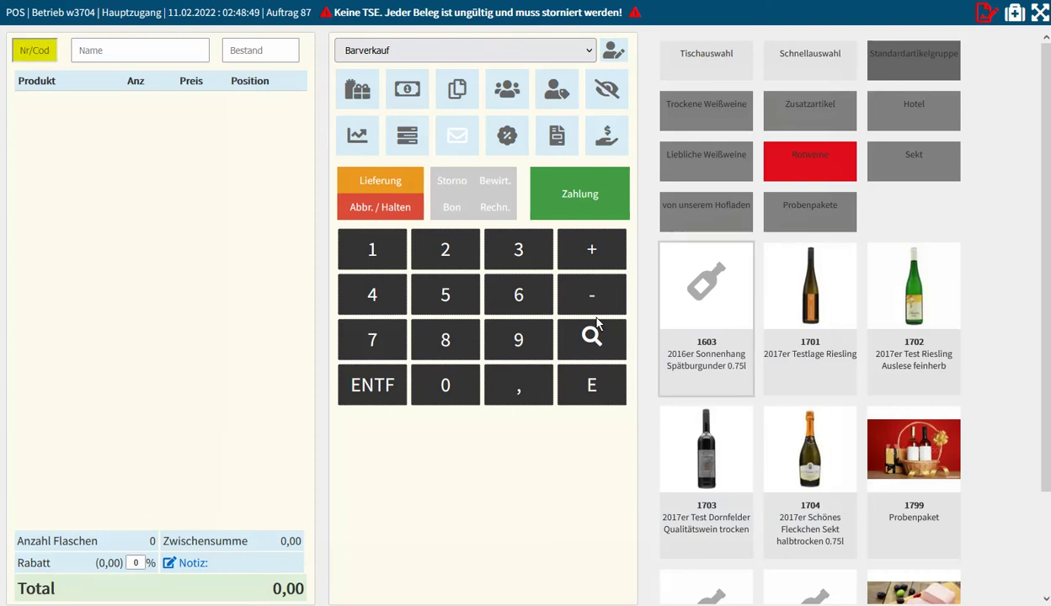
{"action": "left_click", "coordinate": [369, 207]}
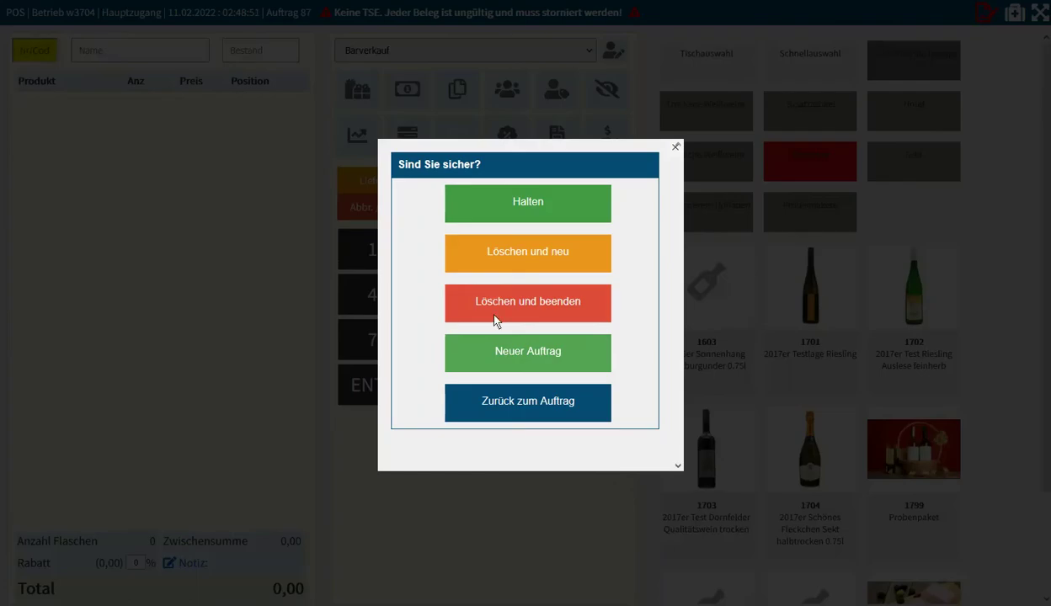
{"action": "left_click", "coordinate": [514, 305]}
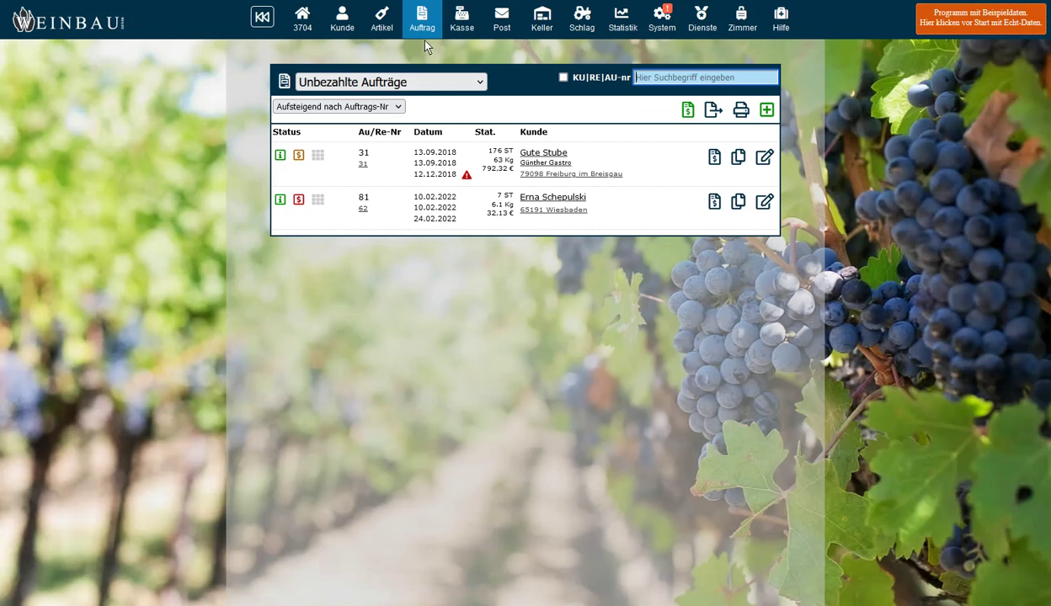
Step: Open the voucher management of the private shop Webshop 2020 from its shop settings
{"action": "mouse_move", "coordinate": [423, 22]}
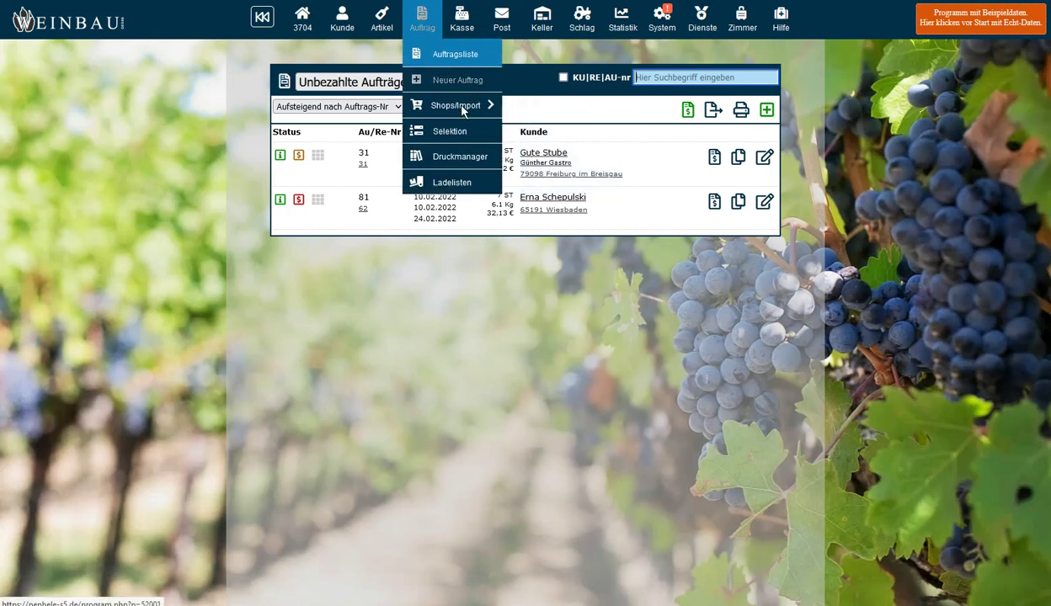
{"action": "mouse_move", "coordinate": [467, 112]}
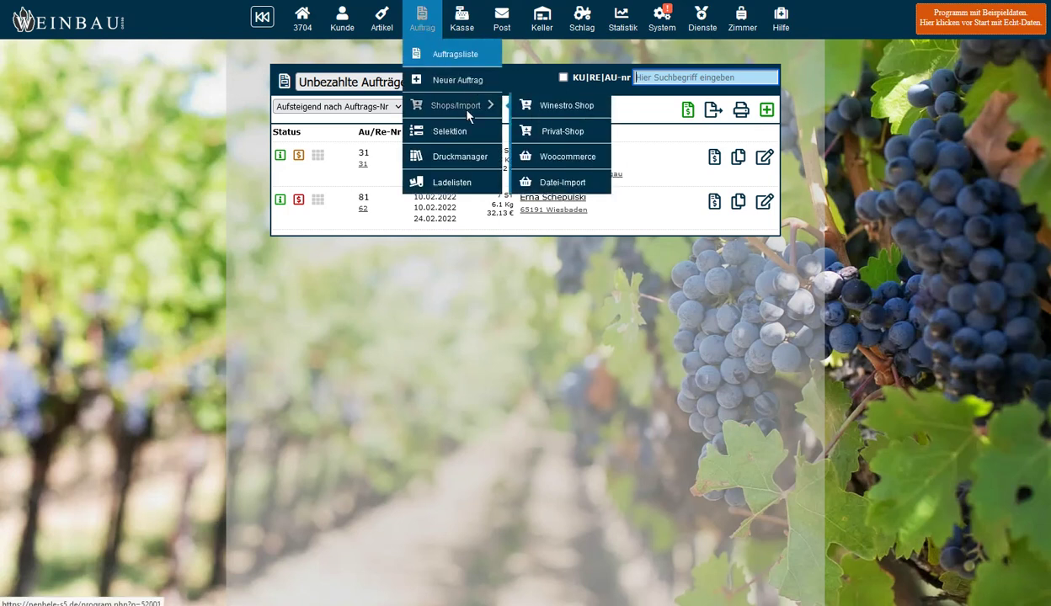
{"action": "left_click", "coordinate": [569, 132]}
{"action": "scroll", "coordinate": [561, 156], "scroll_direction": "down", "scroll_amount": 3}
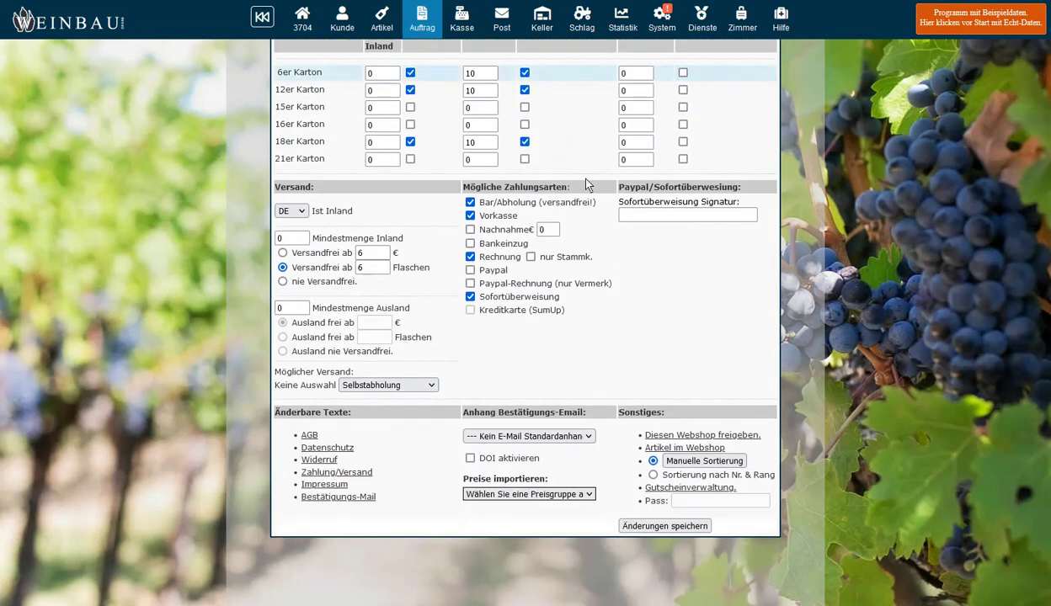
{"action": "left_click", "coordinate": [658, 488]}
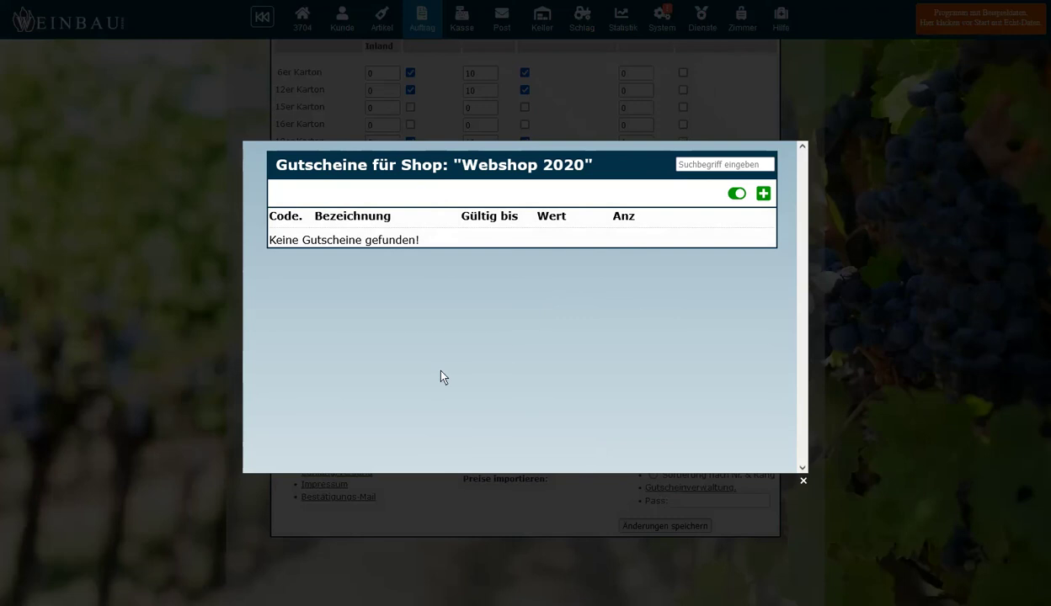
{"action": "left_click_drag", "start_coordinate": [459, 171], "coordinate": [587, 169]}
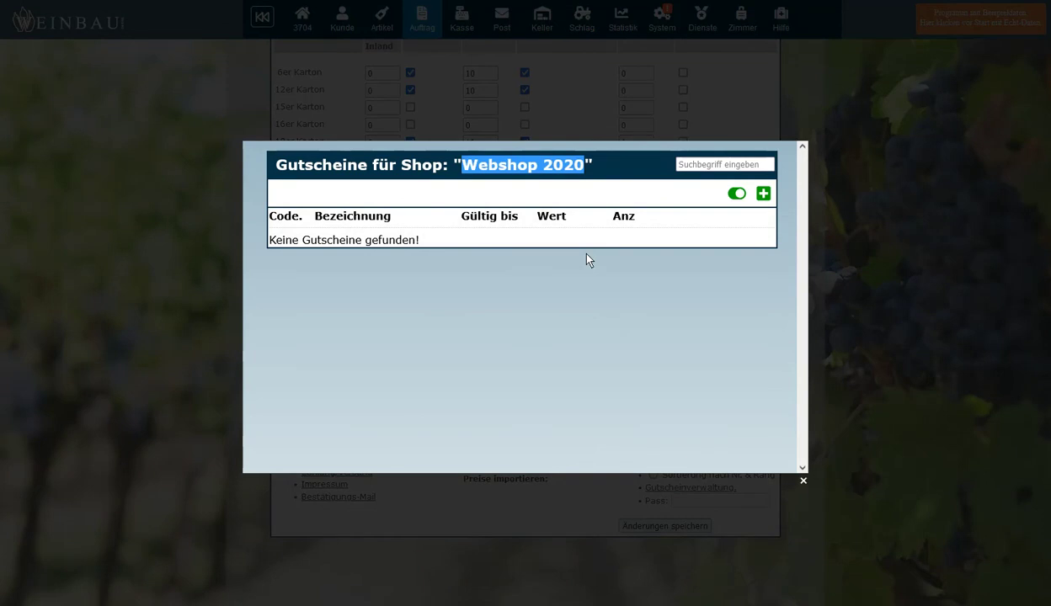
{"action": "left_click", "coordinate": [877, 354]}
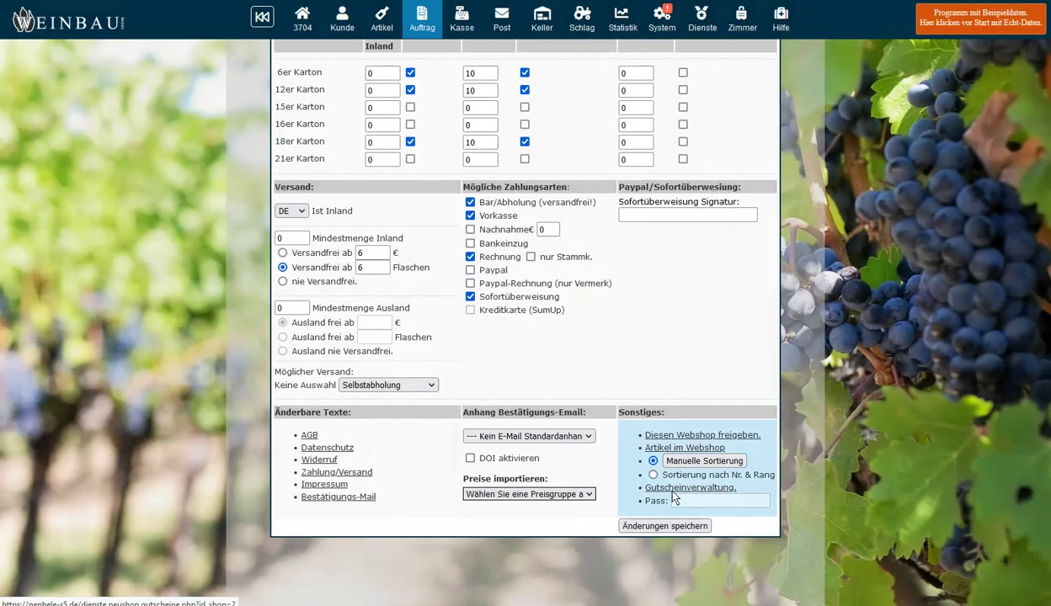
{"action": "left_click", "coordinate": [661, 487]}
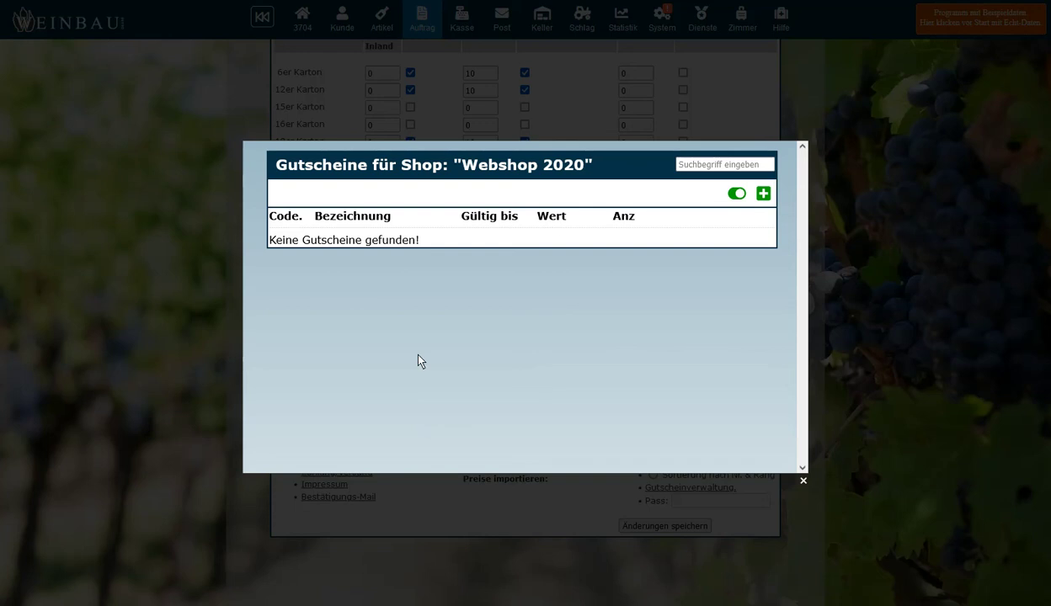
Step: Start a new voucher for Webshop 2020 with a value of 10 % and a quantity of 50
{"action": "left_click", "coordinate": [763, 194]}
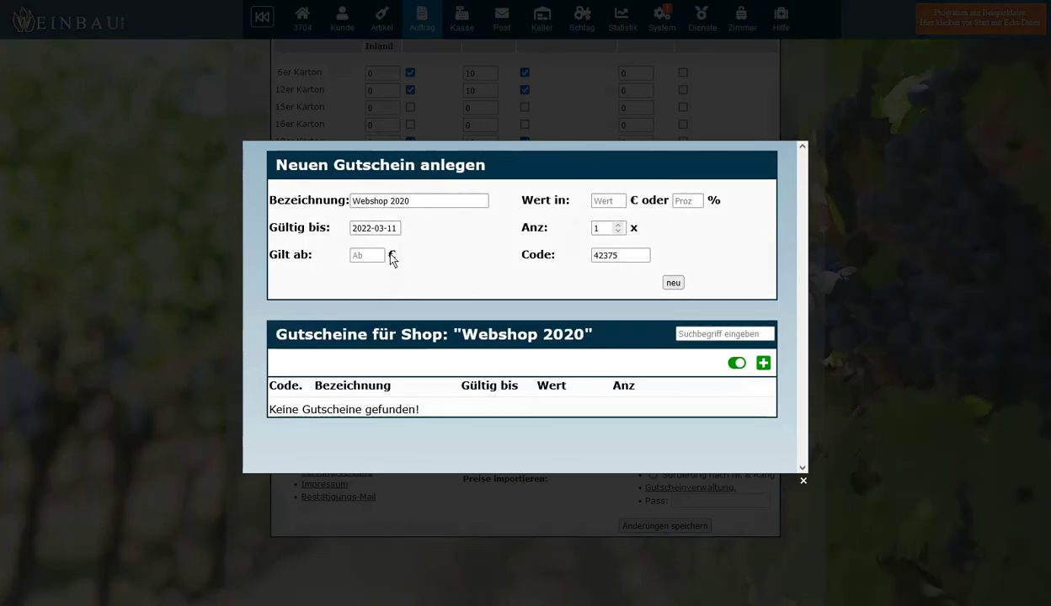
{"action": "left_click_drag", "start_coordinate": [409, 202], "coordinate": [330, 204]}
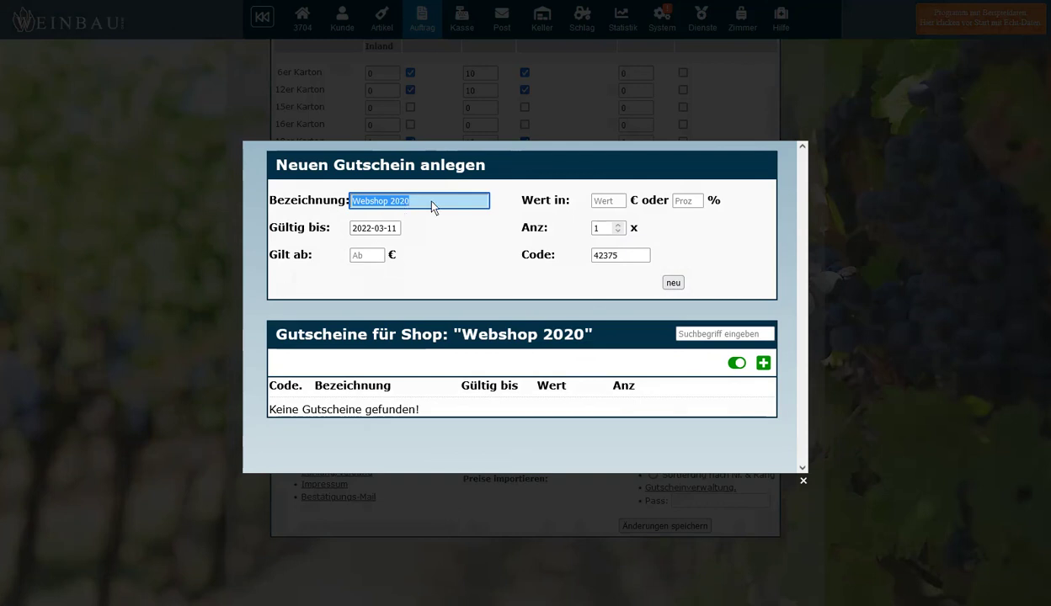
{"action": "left_click", "coordinate": [539, 240]}
{"action": "left_click", "coordinate": [615, 203]}
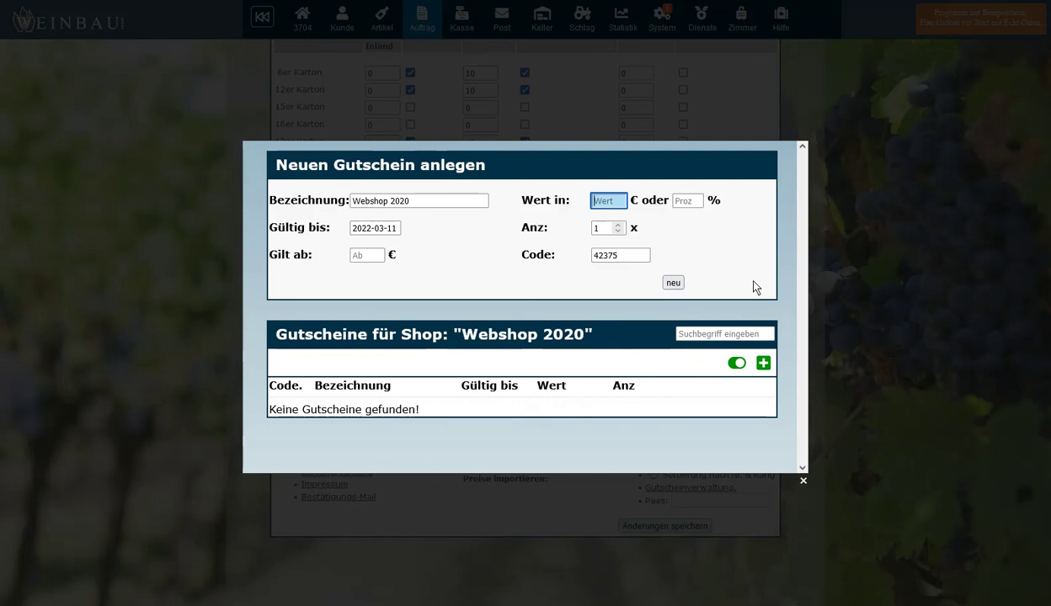
{"action": "left_click", "coordinate": [689, 202]}
{"action": "type", "text": "10"}
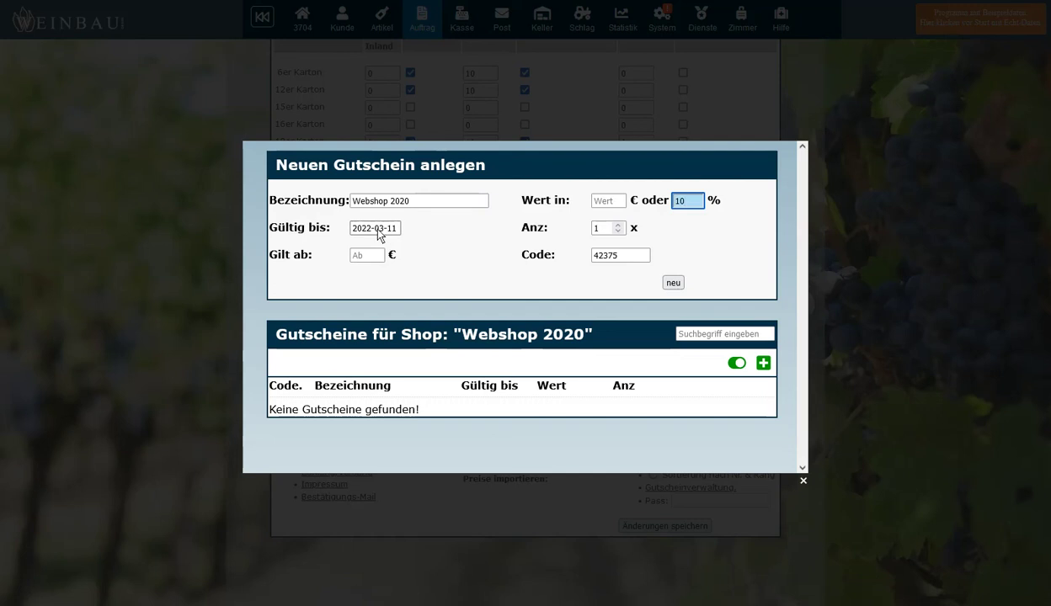
{"action": "double_click", "coordinate": [601, 230]}
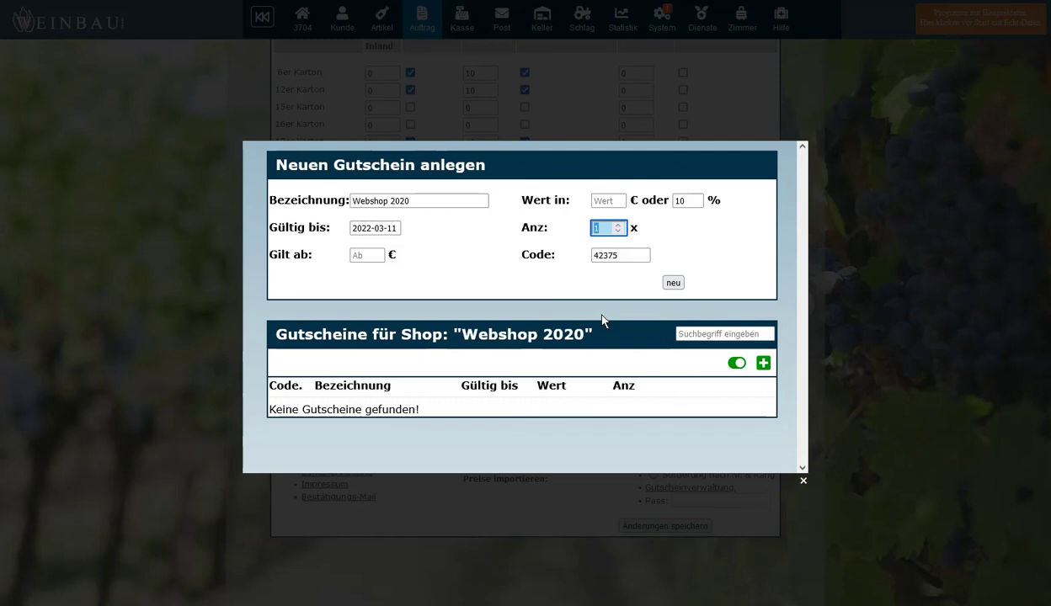
{"action": "type", "text": "50"}
Step: Make the voucher valid from 100 € and create it with the proposed code
{"action": "left_click", "coordinate": [371, 255]}
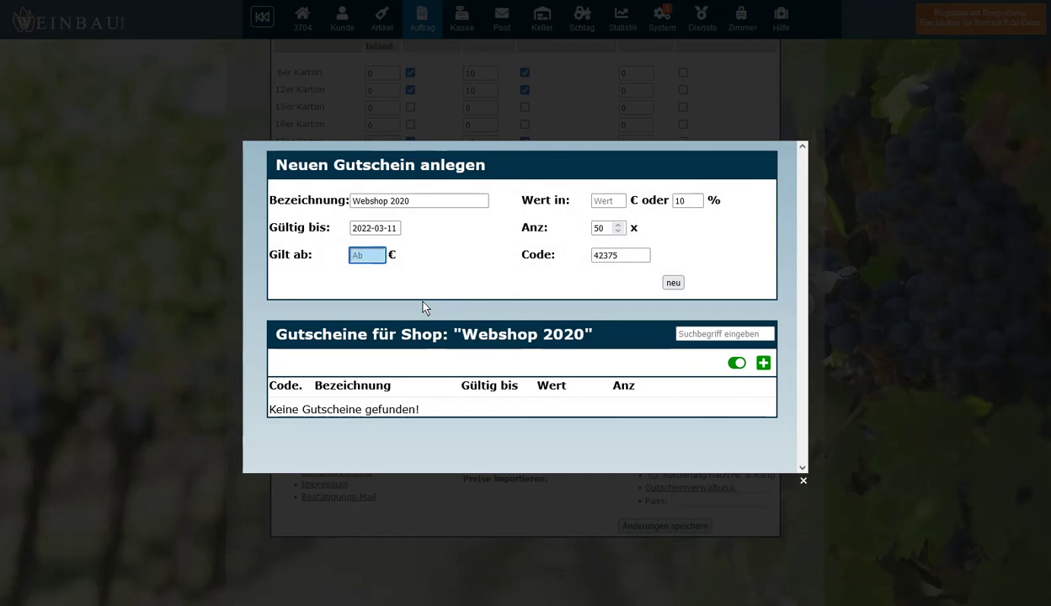
{"action": "type", "text": "100"}
{"action": "left_click", "coordinate": [628, 267]}
{"action": "left_click_drag", "start_coordinate": [626, 258], "coordinate": [502, 261]}
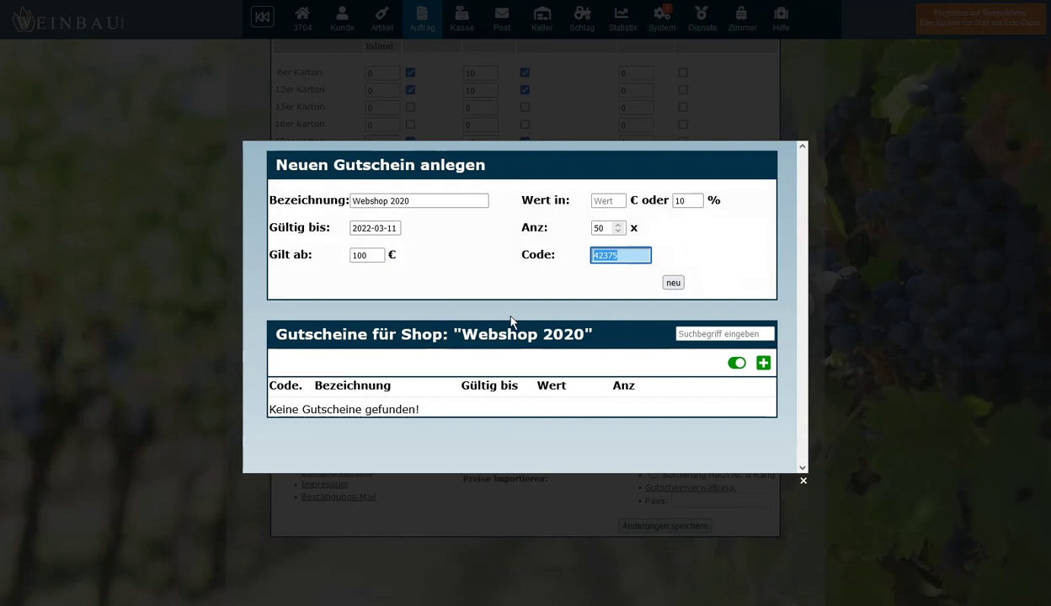
{"action": "key", "text": "Right"}
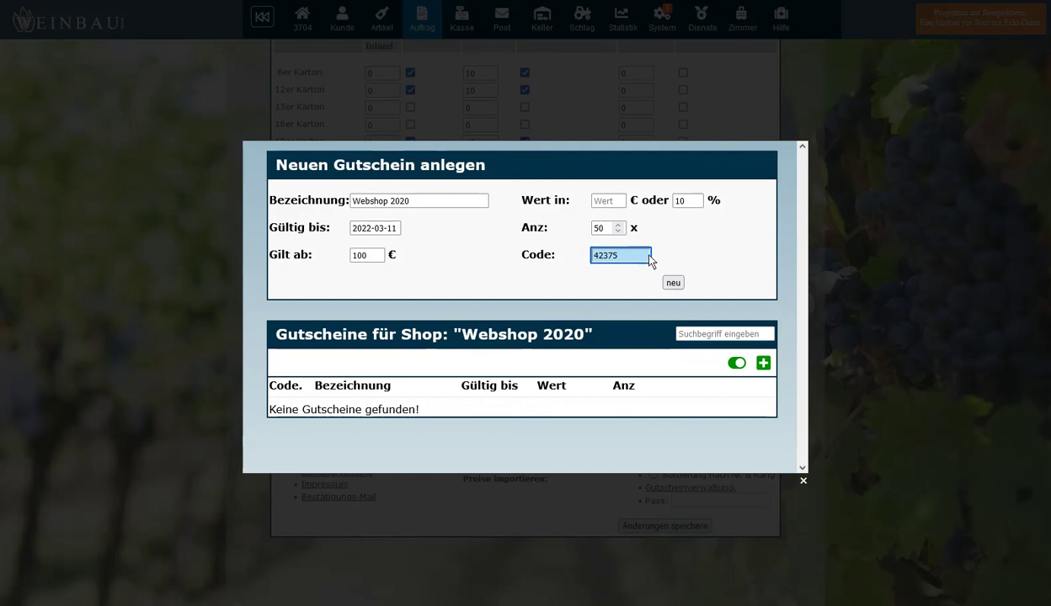
{"action": "left_click_drag", "start_coordinate": [649, 254], "coordinate": [547, 256]}
{"action": "left_click", "coordinate": [607, 279]}
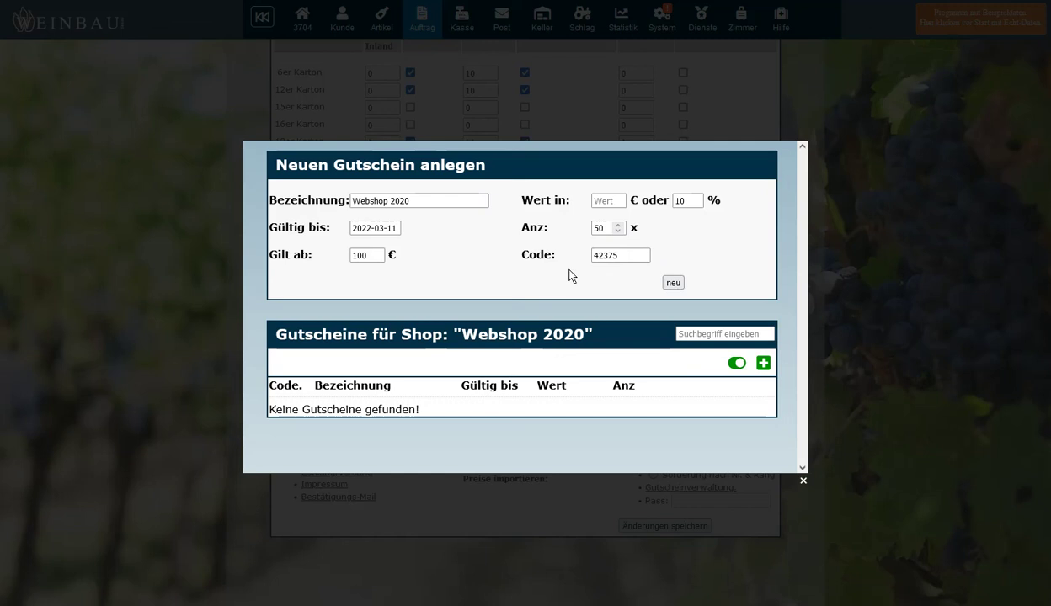
{"action": "left_click", "coordinate": [672, 282]}
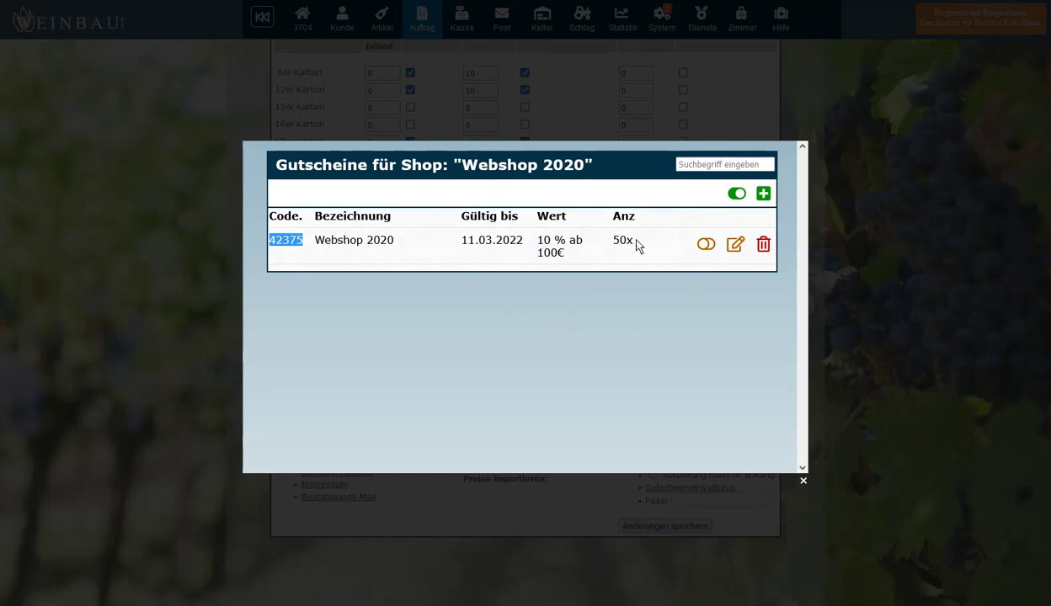
{"action": "left_click_drag", "start_coordinate": [528, 263], "coordinate": [624, 277]}
{"action": "left_click", "coordinate": [534, 245]}
{"action": "left_click", "coordinate": [625, 243]}
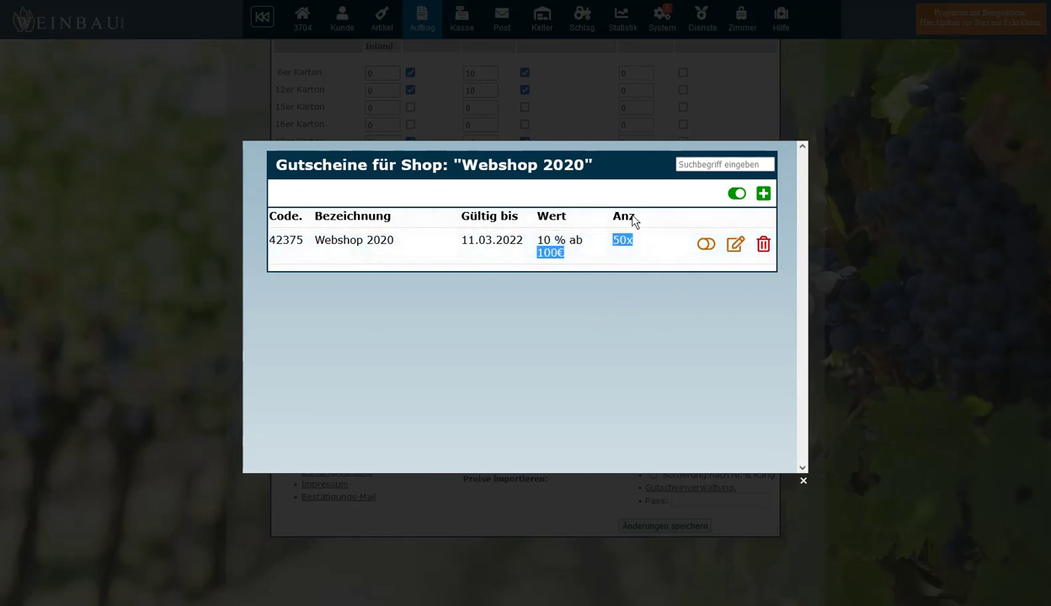
{"action": "left_click_drag", "start_coordinate": [459, 254], "coordinate": [634, 266]}
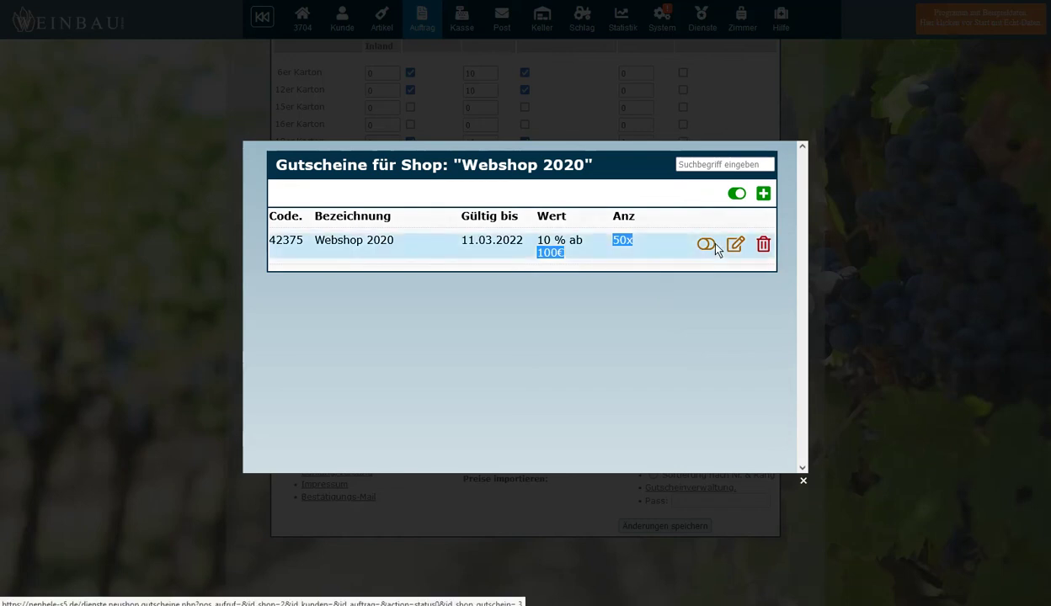
Step: Fill in another Webshop 2020 voucher worth 50 €, valid from 500 €, with quantity 1
{"action": "left_click", "coordinate": [763, 194]}
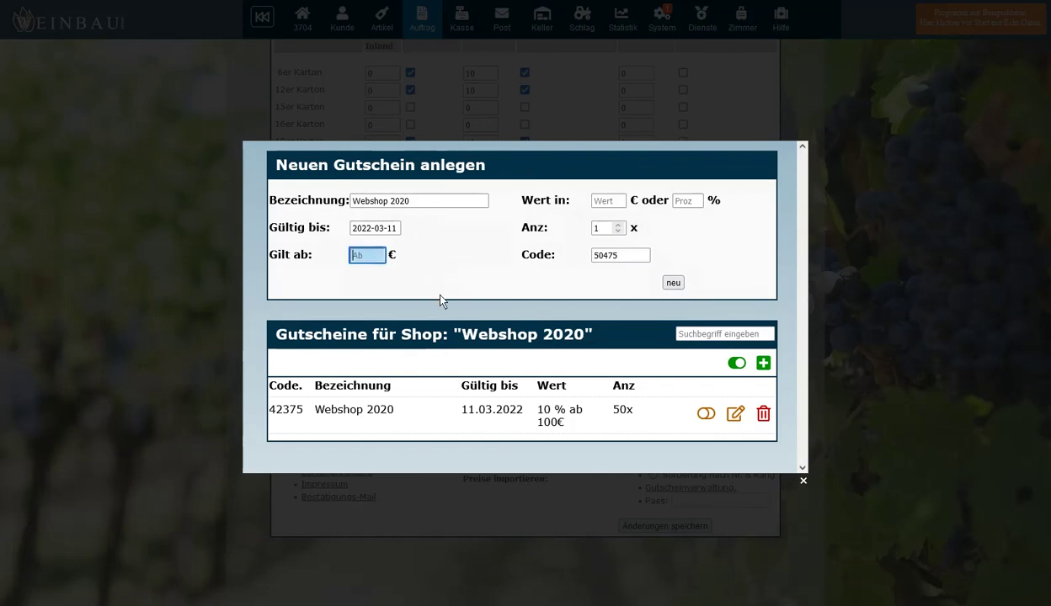
{"action": "type", "text": "500"}
{"action": "left_click", "coordinate": [607, 201]}
{"action": "type", "text": "50"}
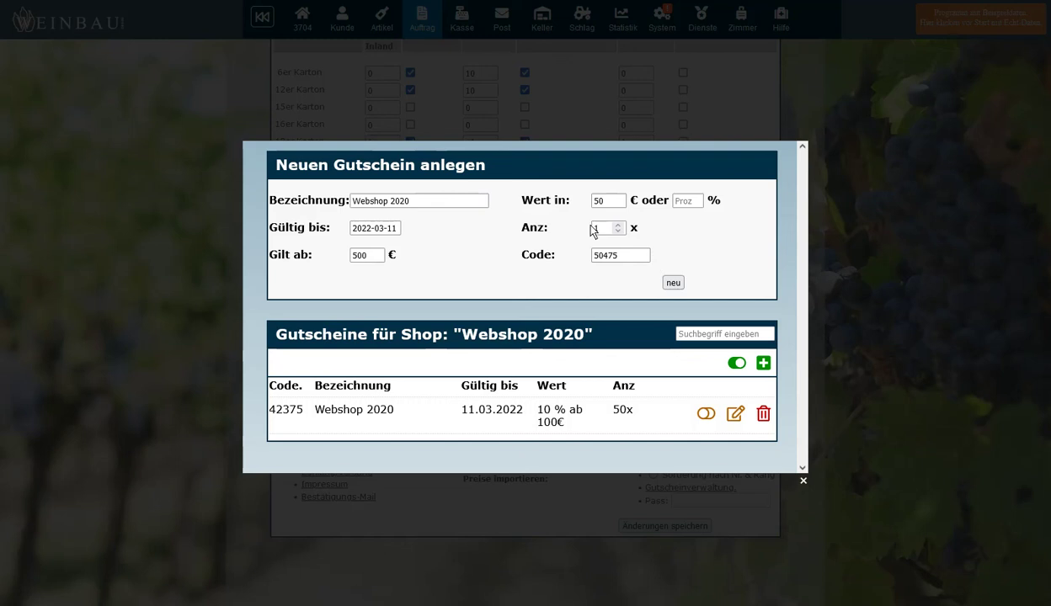
{"action": "type", "text": "1"}
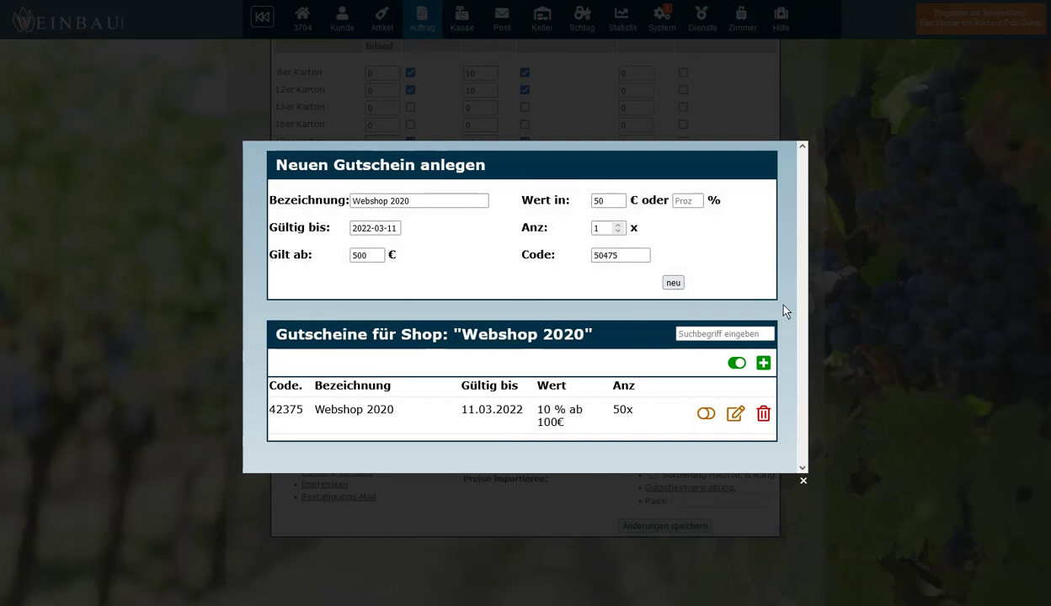